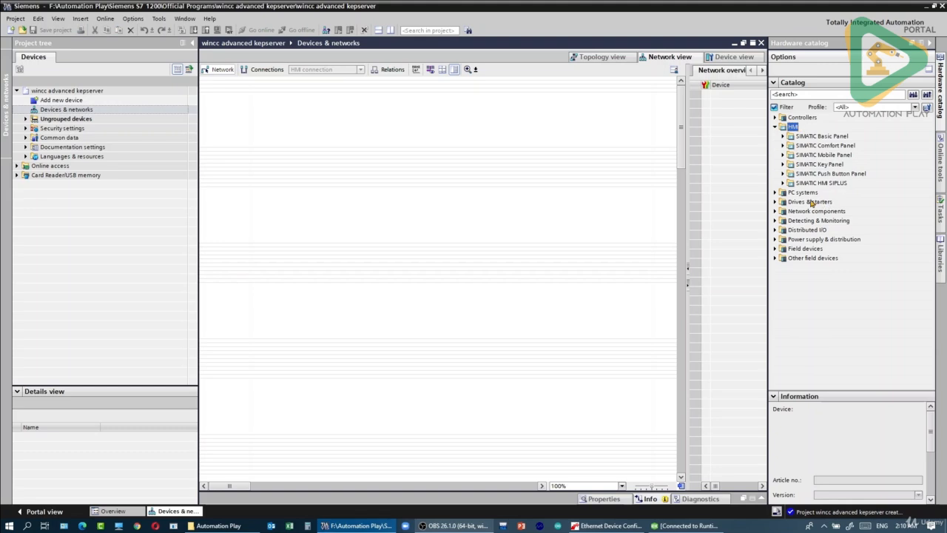
# - Add a WinCC RT Advanced application from the SIMATIC HMI applications under PC systems to the empty network view
pyautogui.doubleClick(809, 193)
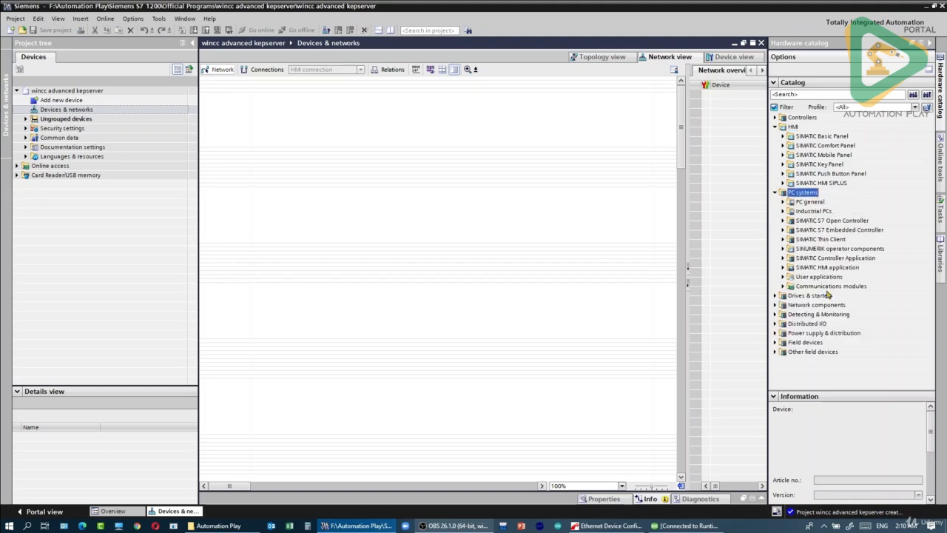
pyautogui.click(833, 269)
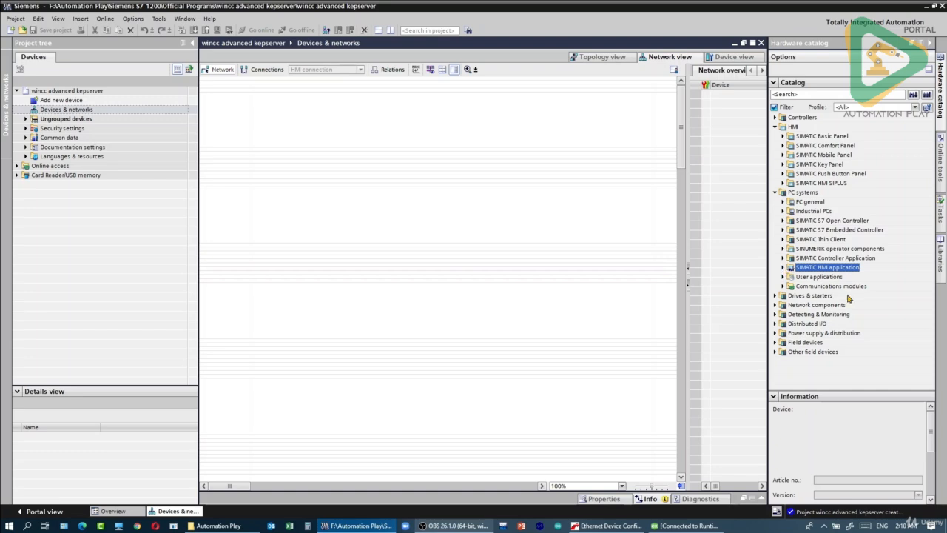
pyautogui.click(783, 267)
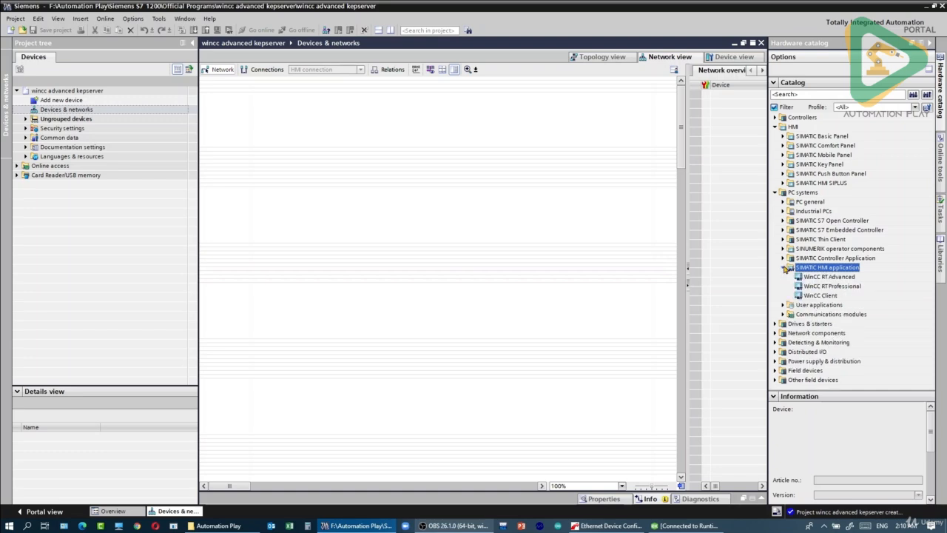
pyautogui.click(846, 278)
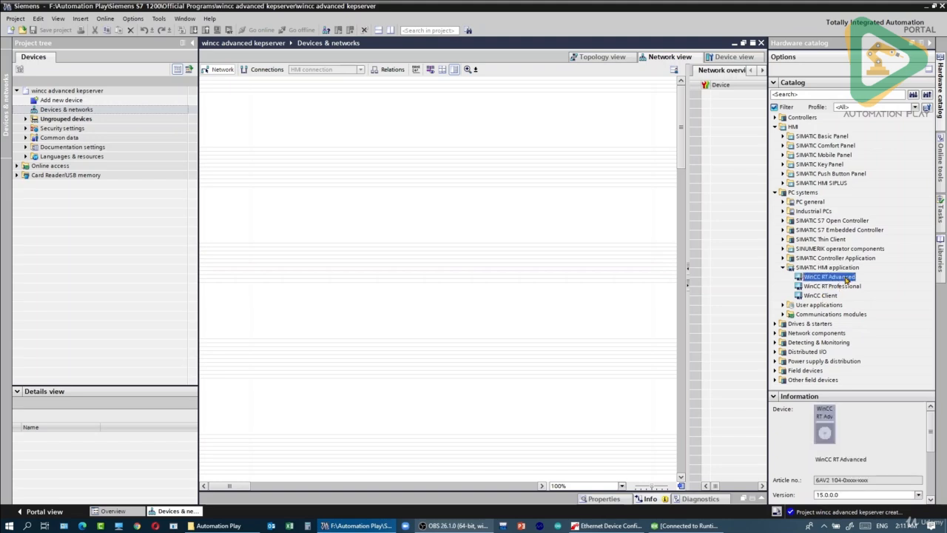
pyautogui.moveTo(846, 279); pyautogui.dragTo(347, 120)
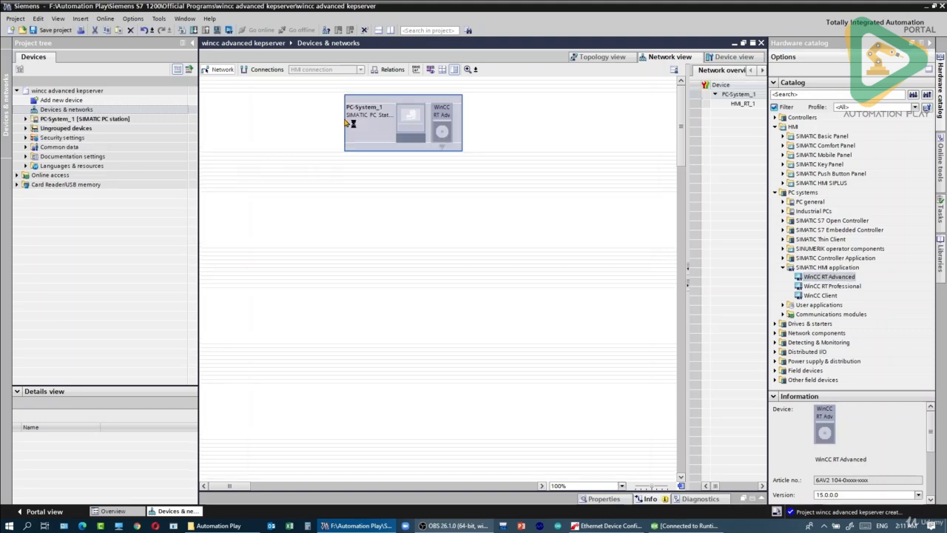
# - Open the default tag table of HMI_RT_1 under PC-System_1 in the project
pyautogui.doubleClick(85, 120)
pyautogui.click(96, 147)
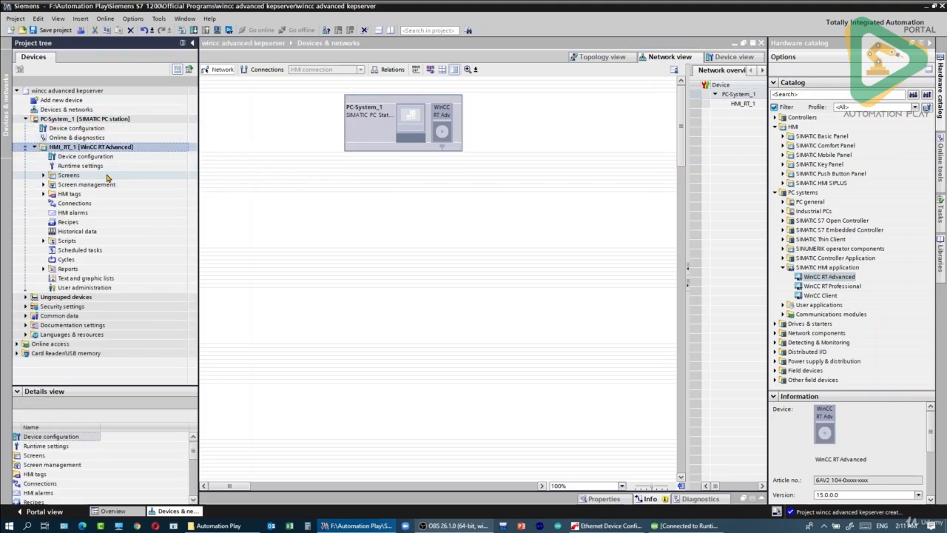
pyautogui.click(89, 195)
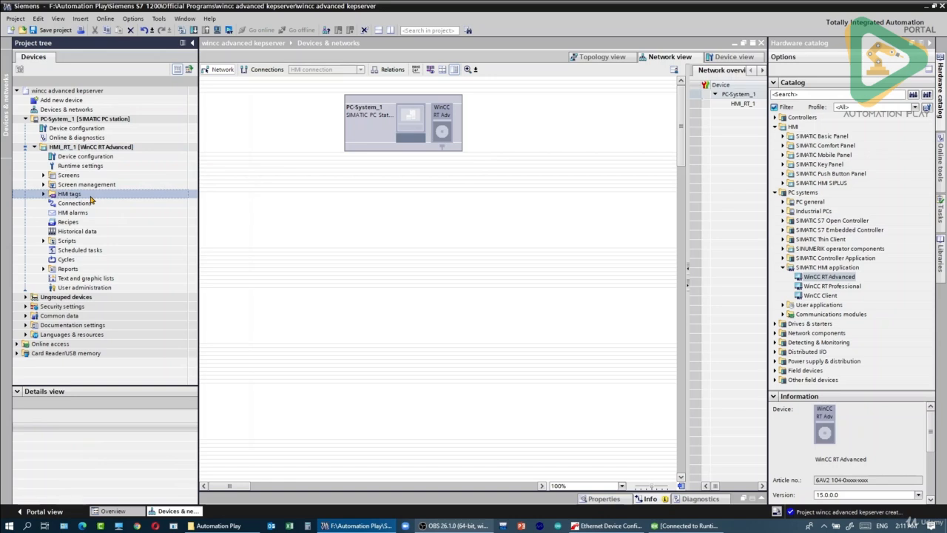
pyautogui.click(43, 194)
pyautogui.click(85, 222)
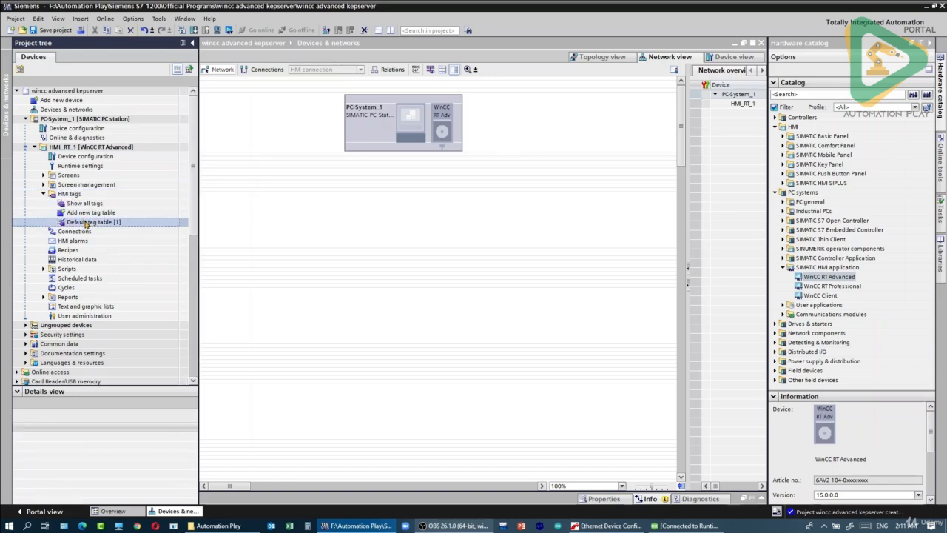
pyautogui.doubleClick(85, 222)
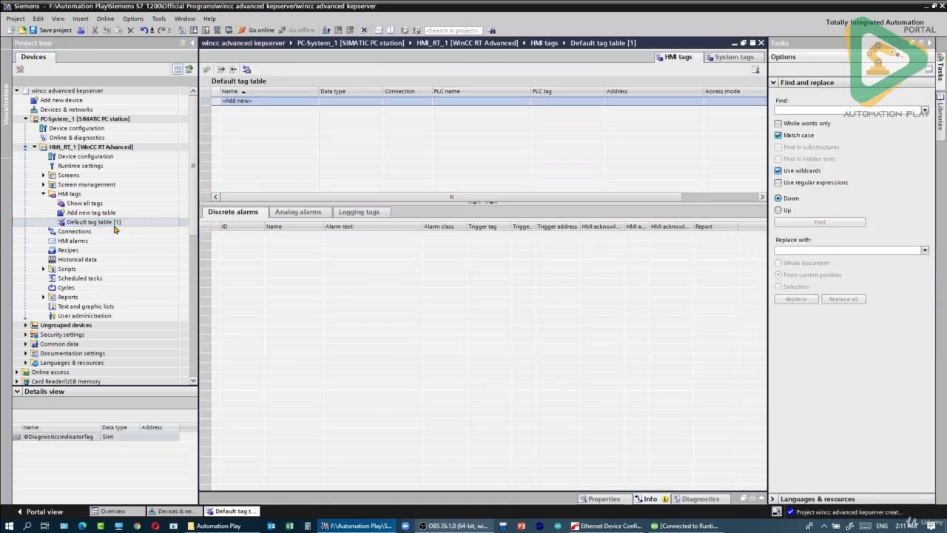
# - Add a new connection named opc-kepserver to the connections of HMI_RT_1
pyautogui.click(103, 232)
pyautogui.doubleClick(103, 232)
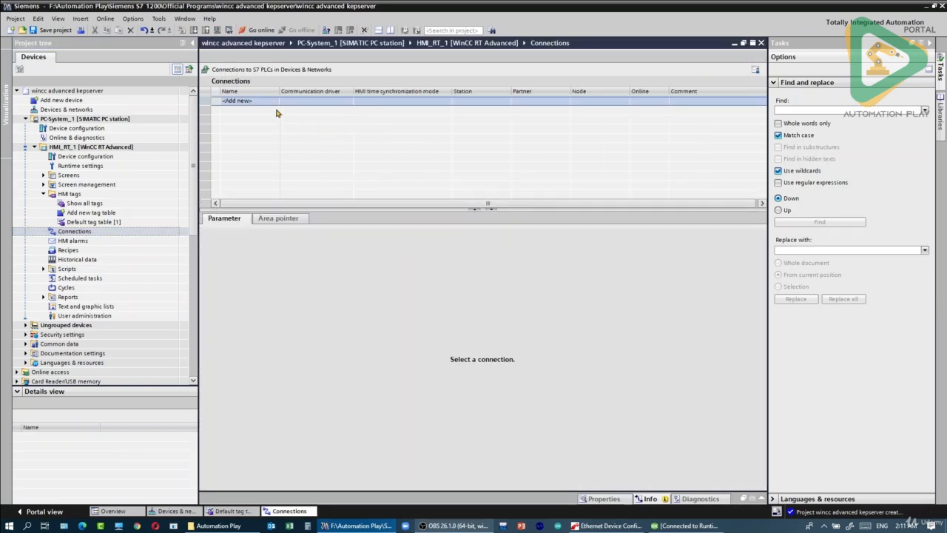
pyautogui.click(267, 103)
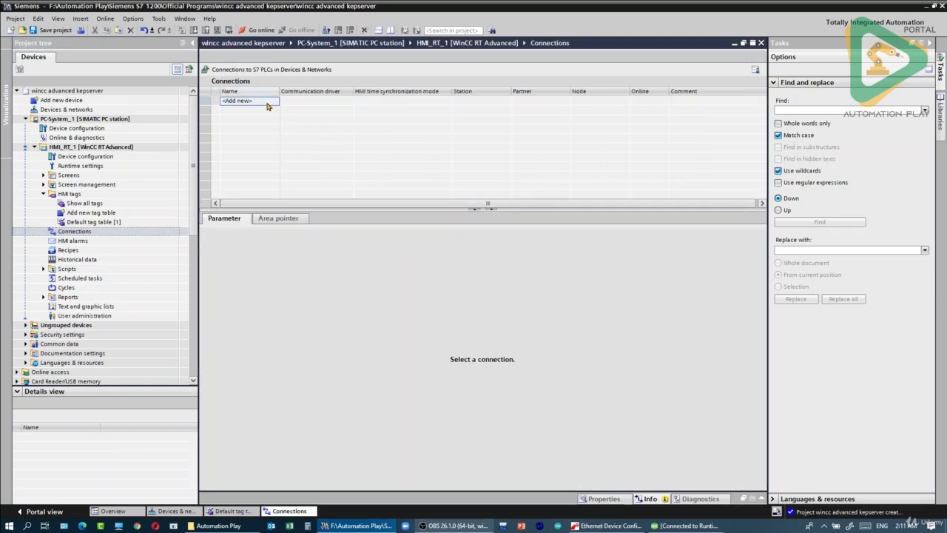
pyautogui.doubleClick(267, 103)
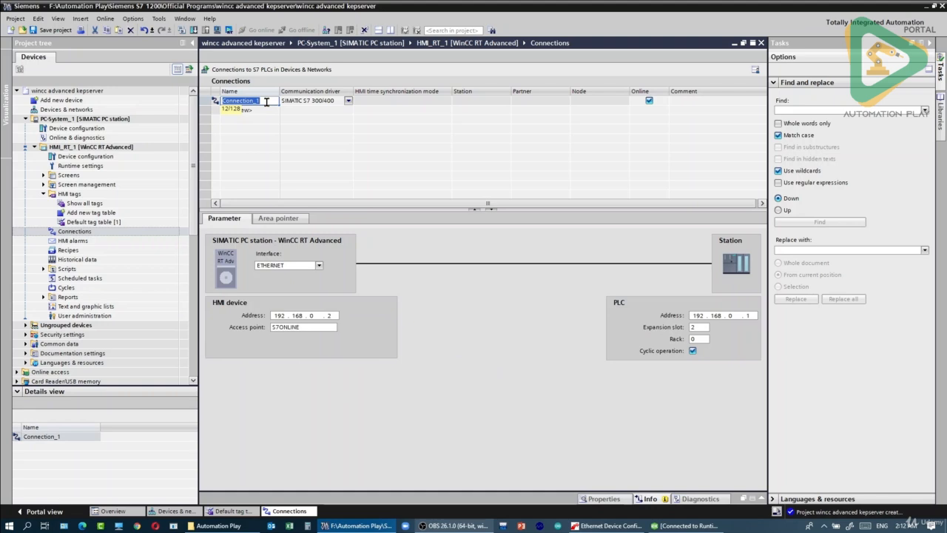
pyautogui.write('opc-kepserver')
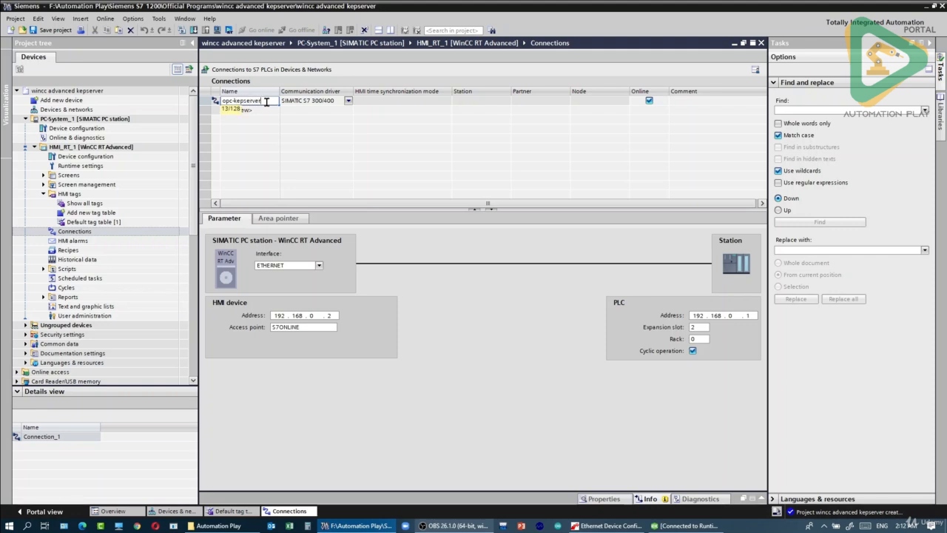
pyautogui.press('Return')
# - Set the opc-kepserver connection's communication driver to OPC and choose the local server Kepware.KEPServerEX.V6 as its OPC server
pyautogui.click(333, 101)
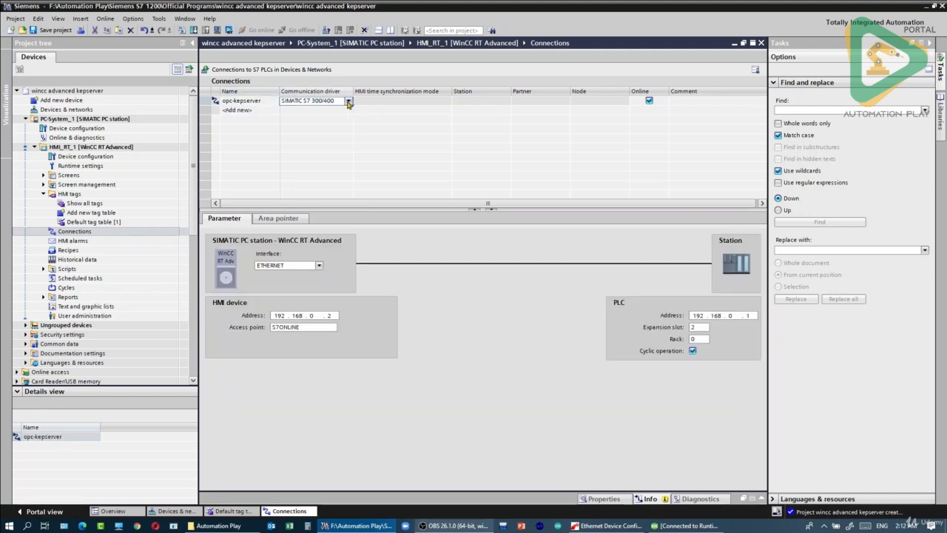
pyautogui.click(348, 104)
pyautogui.click(352, 111)
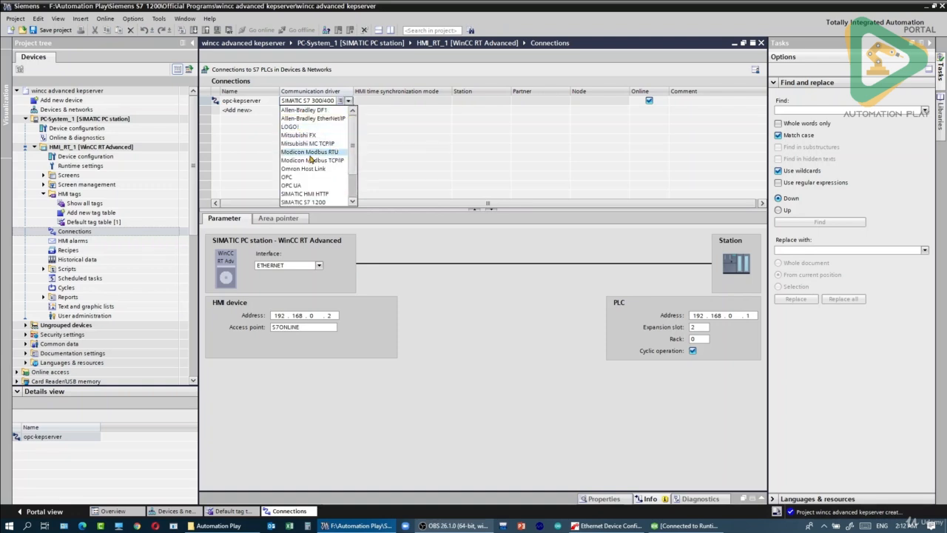
pyautogui.moveTo(352, 149); pyautogui.dragTo(352, 173)
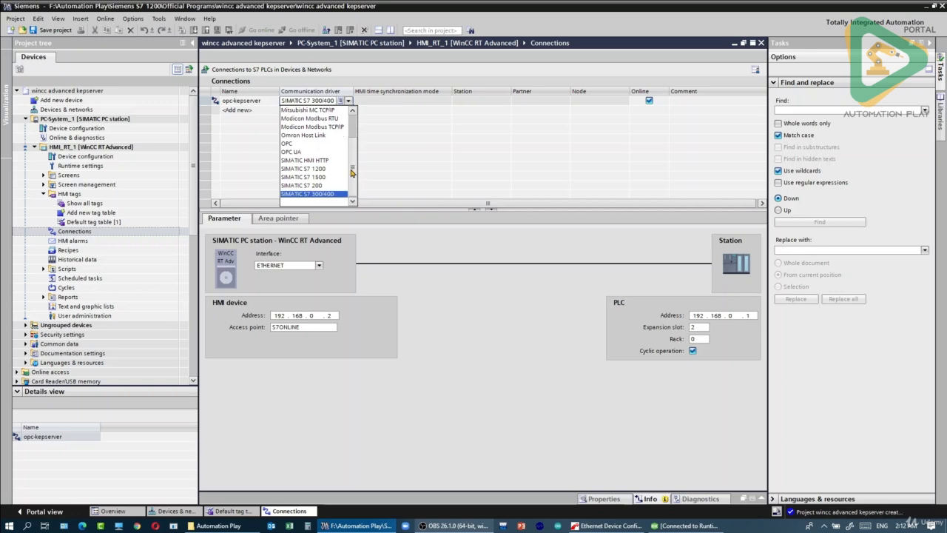
pyautogui.click(322, 145)
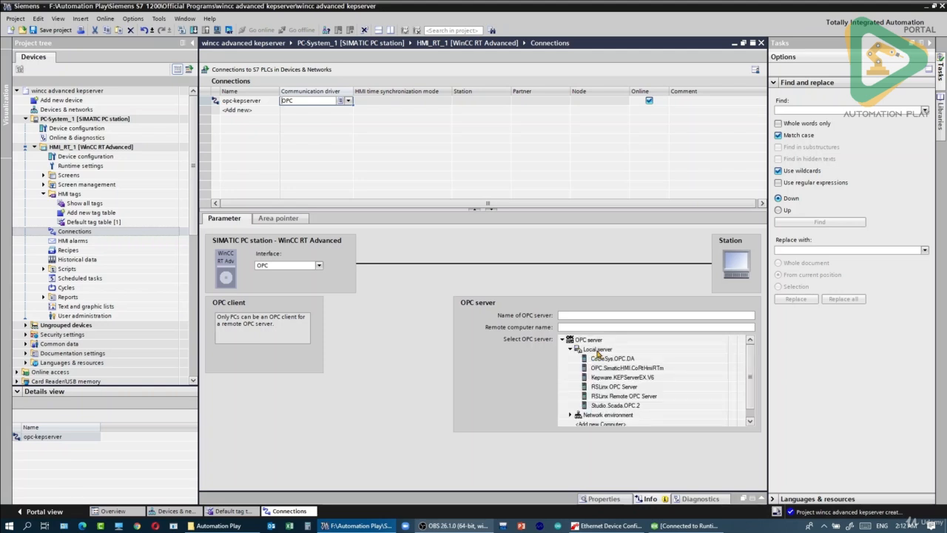
pyautogui.click(626, 378)
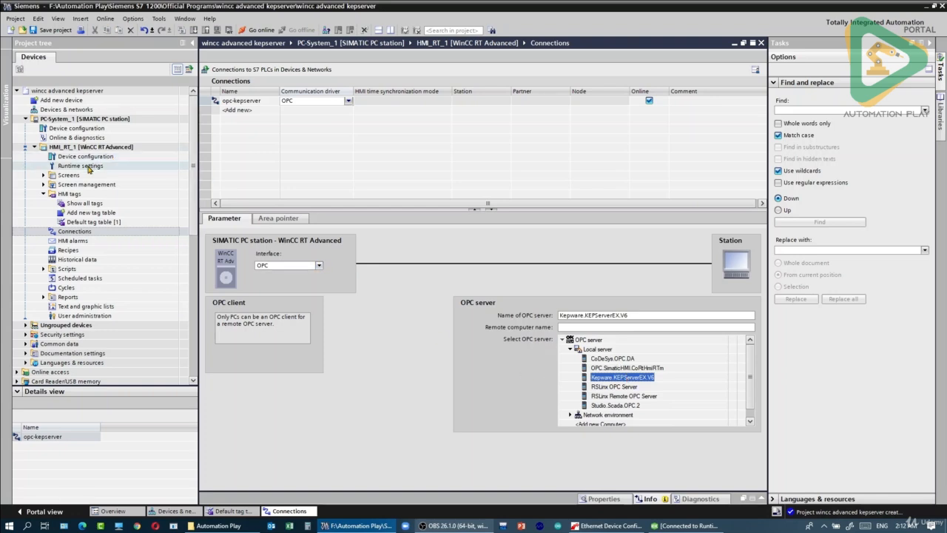
# - Create two HMI tags named switch and lamp in the default tag table
pyautogui.doubleClick(83, 222)
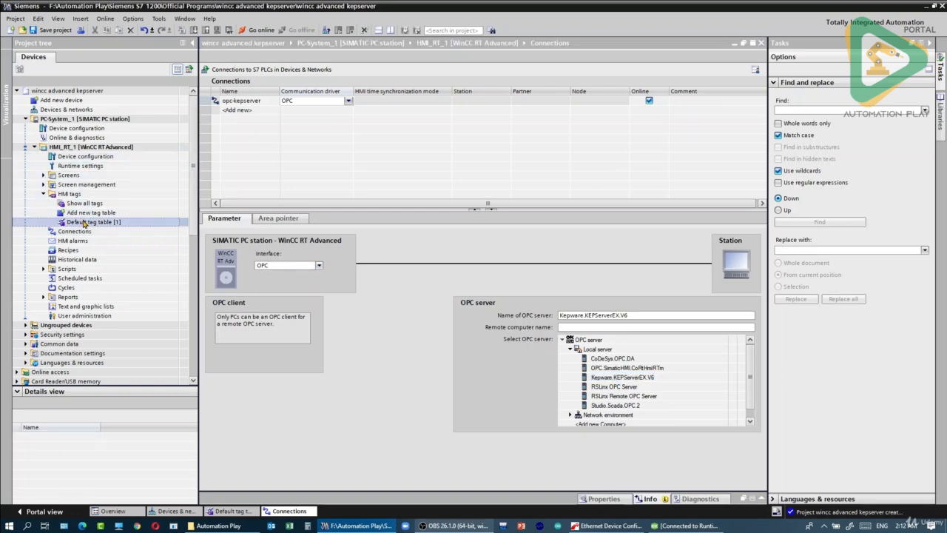
pyautogui.click(258, 103)
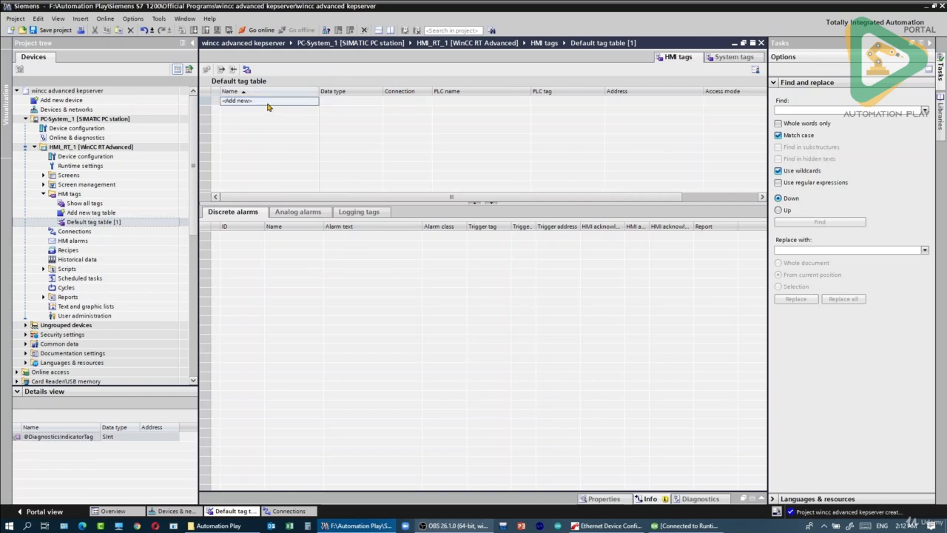
pyautogui.doubleClick(267, 102)
pyautogui.write('switch')
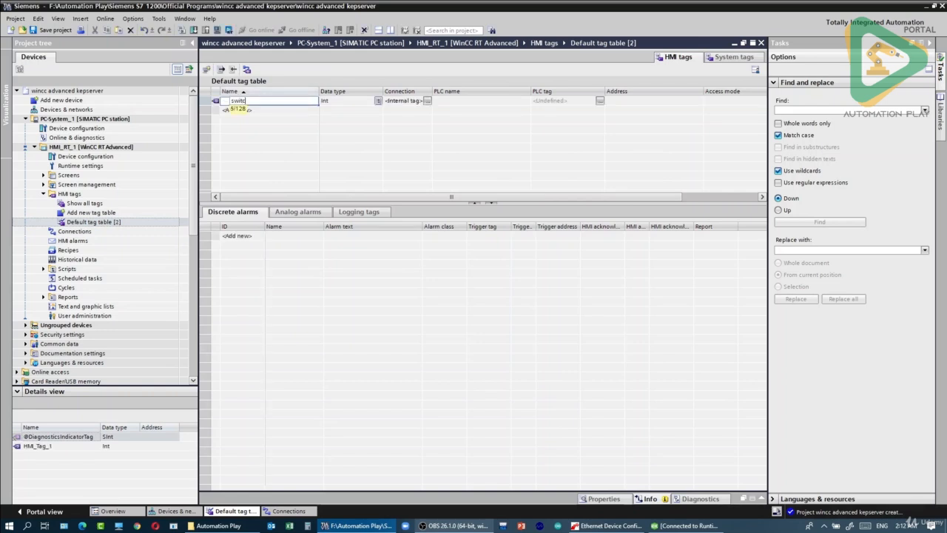
pyautogui.doubleClick(267, 109)
pyautogui.write('lam')
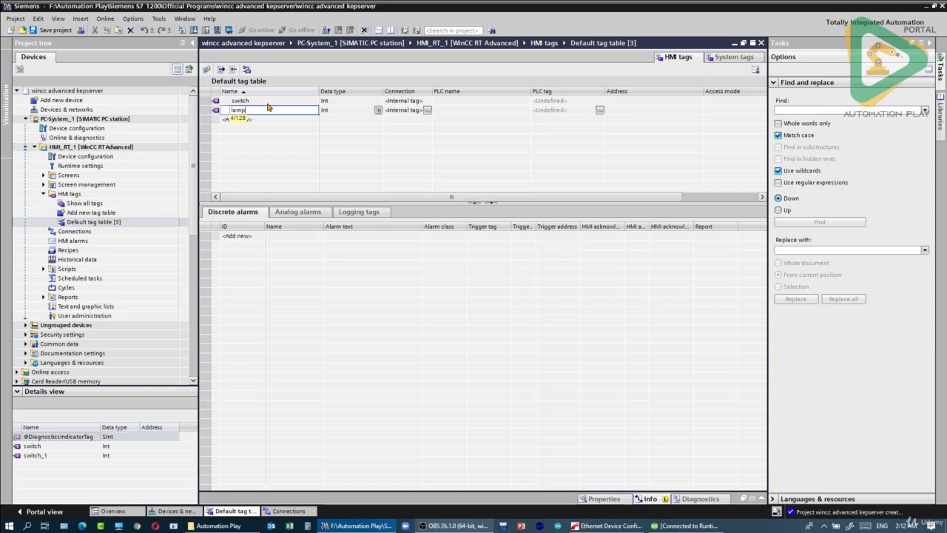
pyautogui.write('p')
pyautogui.press('Return')
# - Assign the opc-kepserver connection to the switch tag
pyautogui.click(427, 103)
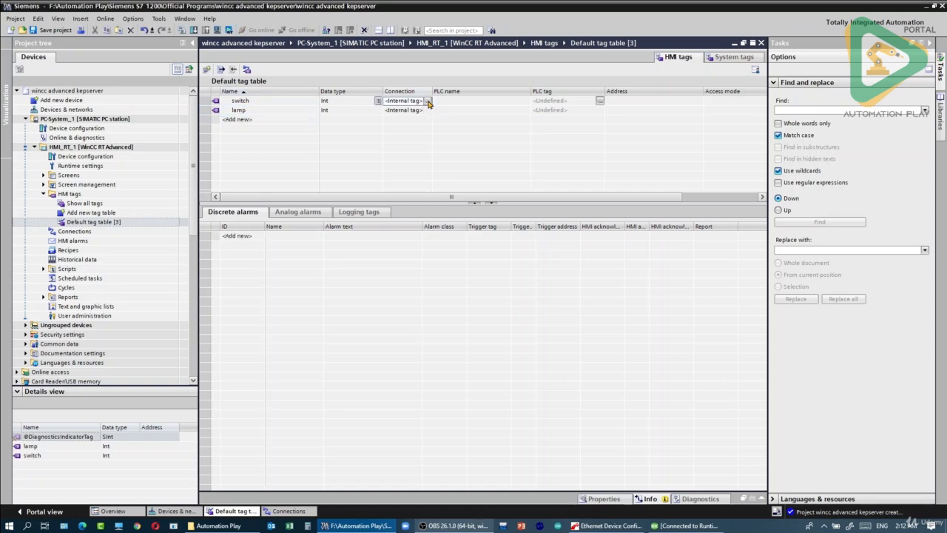
pyautogui.click(428, 103)
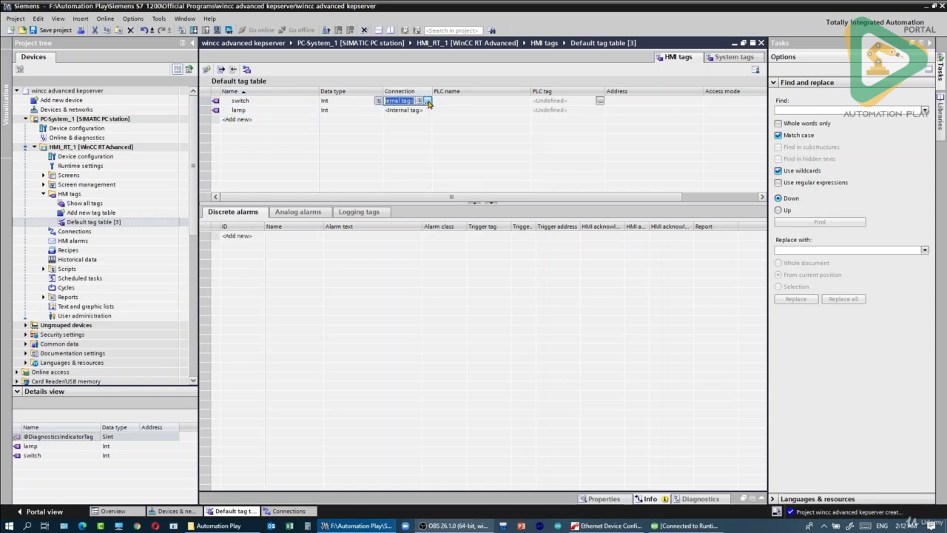
pyautogui.click(427, 101)
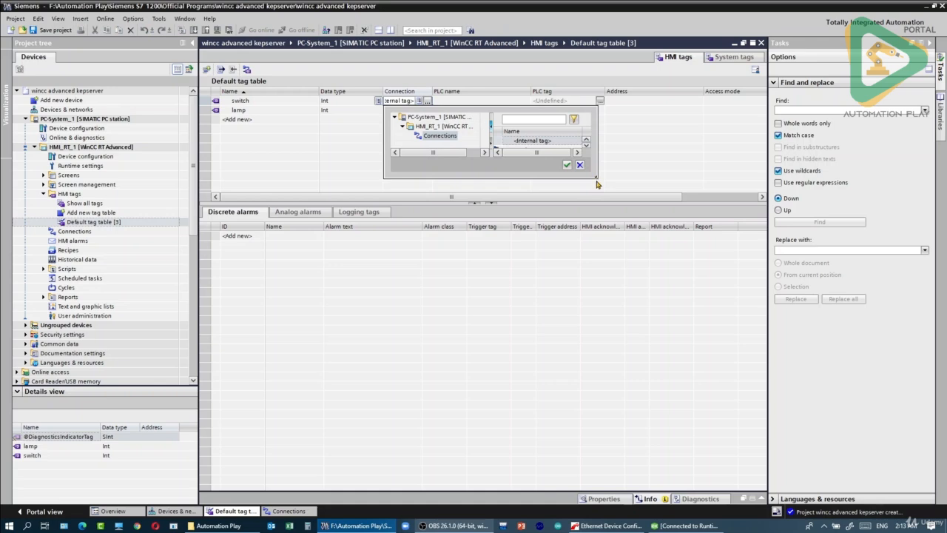
pyautogui.moveTo(596, 177); pyautogui.dragTo(721, 319)
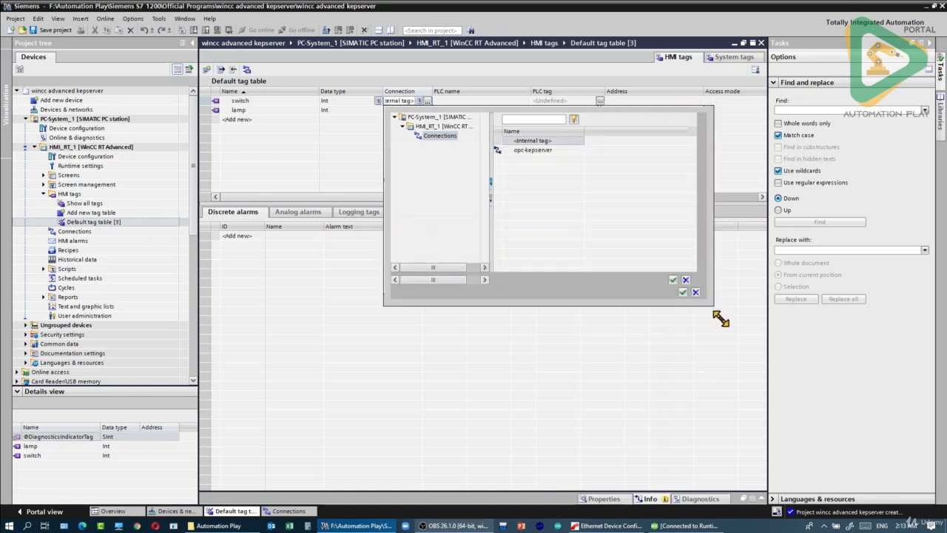
pyautogui.doubleClick(526, 153)
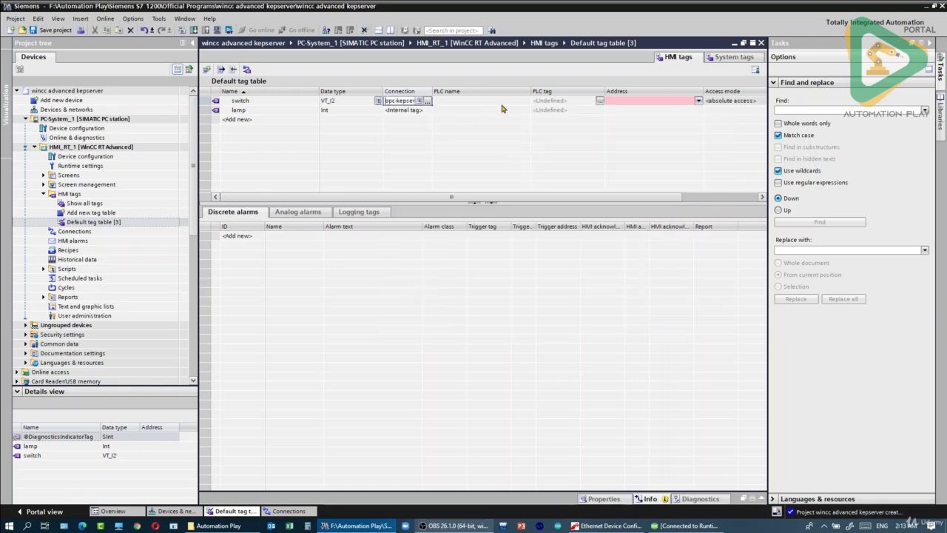
# - Set the switch tag's address to Siemens.S7-1200.Switch by browsing the Kepware server's Siemens channel and S7-1200 device
pyautogui.click(699, 103)
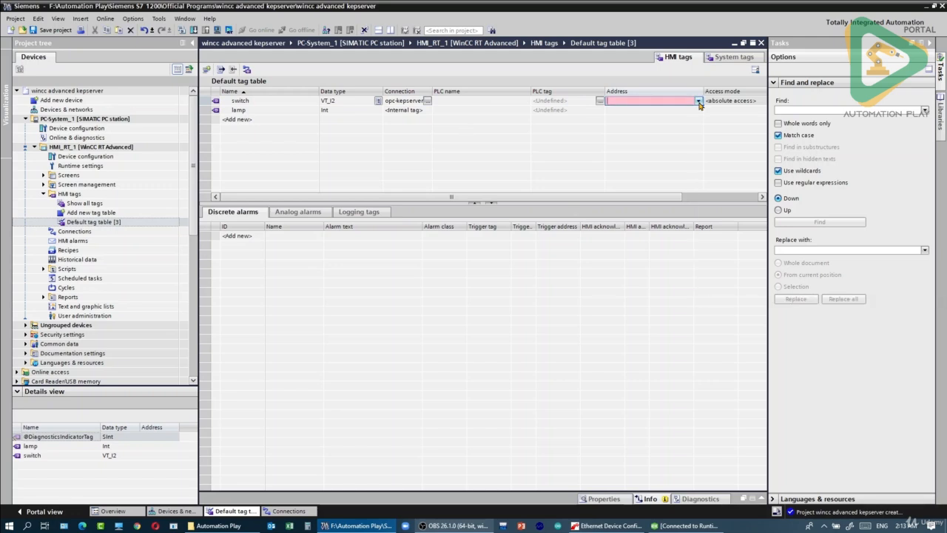
pyautogui.click(698, 102)
pyautogui.doubleClick(647, 112)
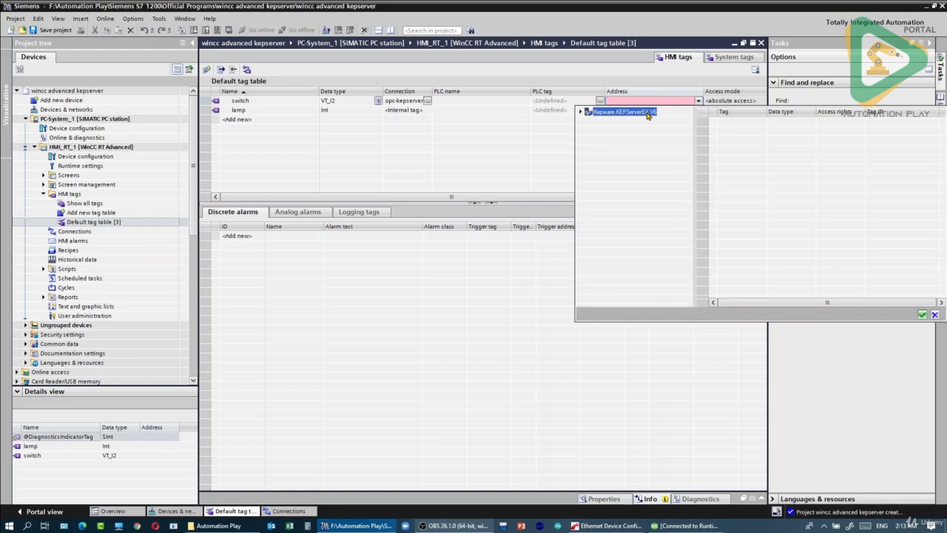
pyautogui.doubleClick(608, 253)
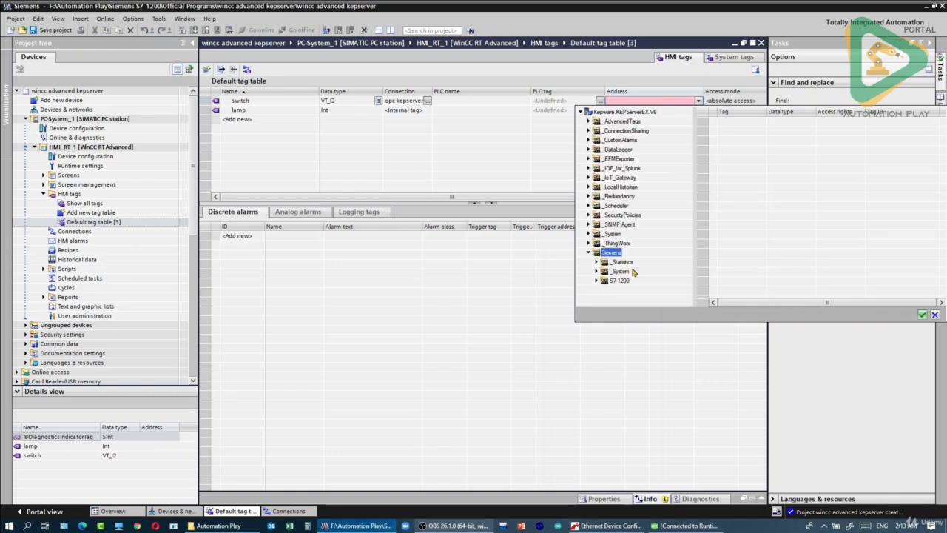
pyautogui.doubleClick(626, 281)
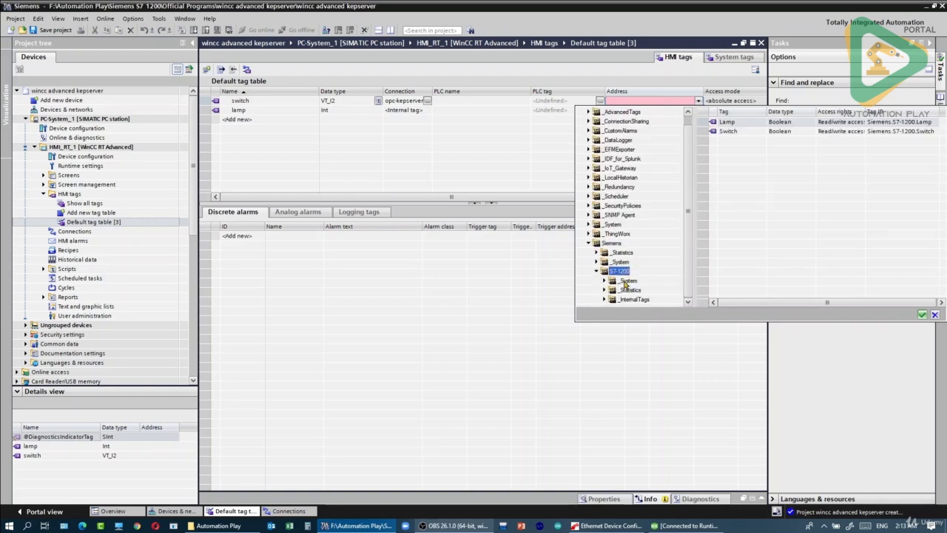
pyautogui.doubleClick(729, 131)
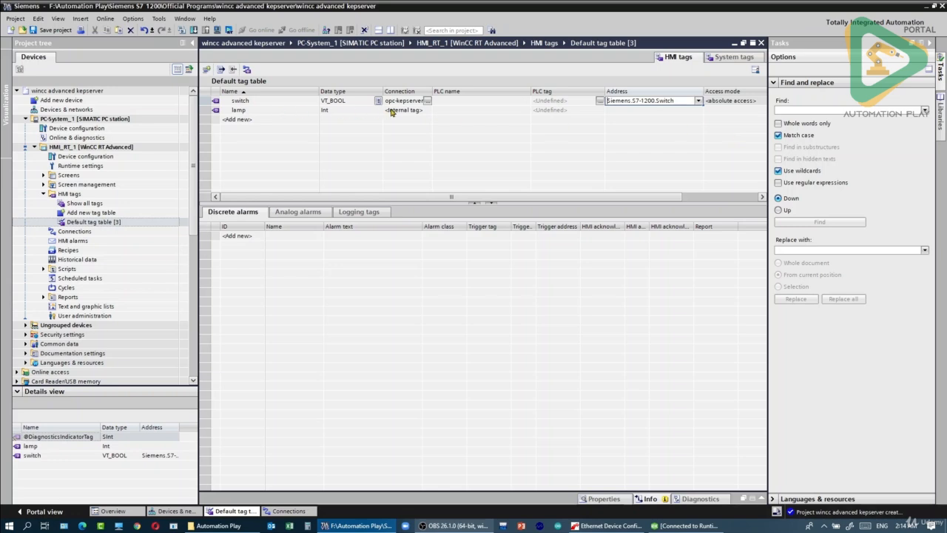
# - Assign the opc-kepserver connection to the lamp tag
pyautogui.click(428, 111)
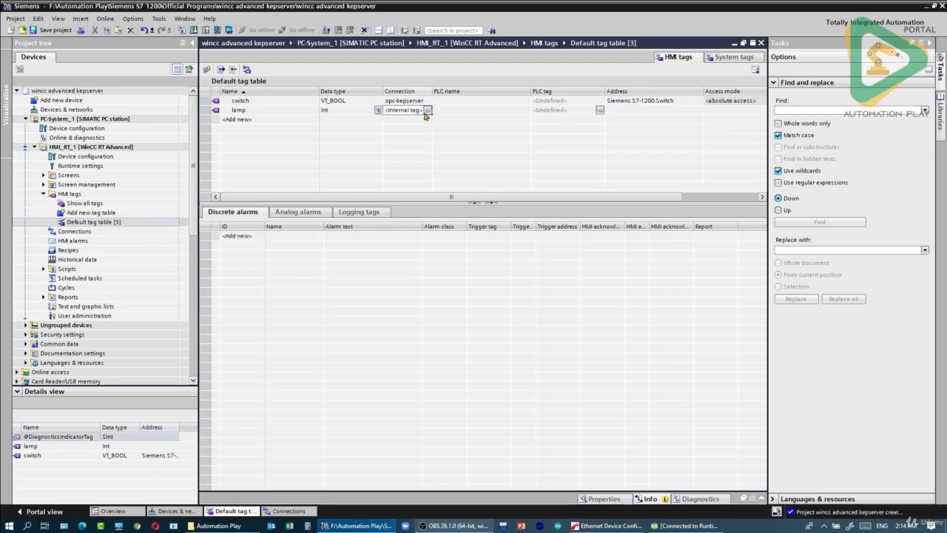
pyautogui.click(428, 110)
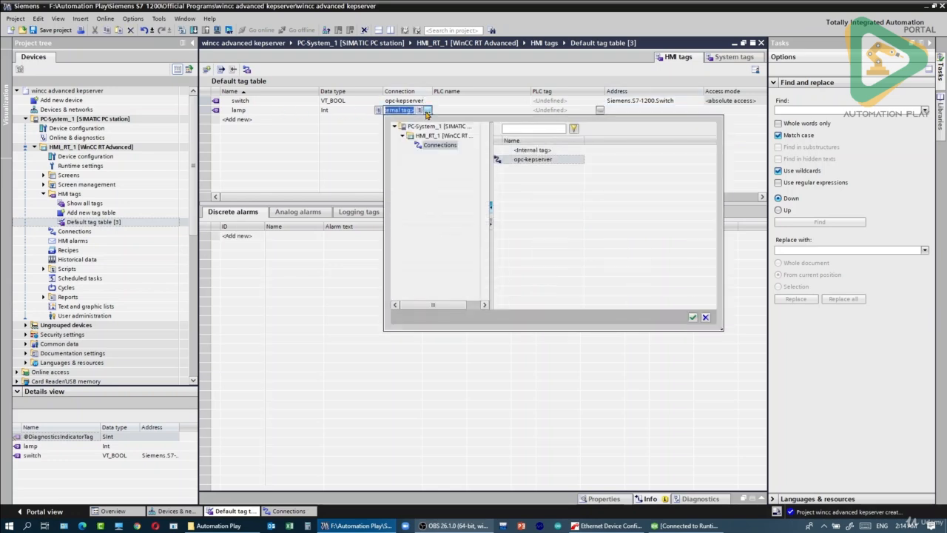
pyautogui.doubleClick(532, 163)
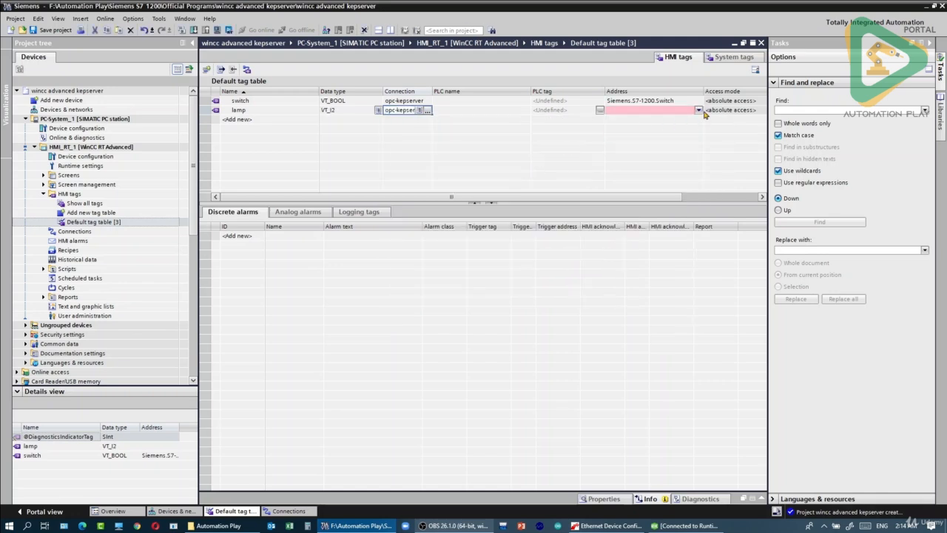
# - Set the lamp tag's address to Siemens.S7-1200.Lamp by browsing the Kepware server's Siemens channel and S7-1200 device
pyautogui.click(701, 113)
pyautogui.click(698, 110)
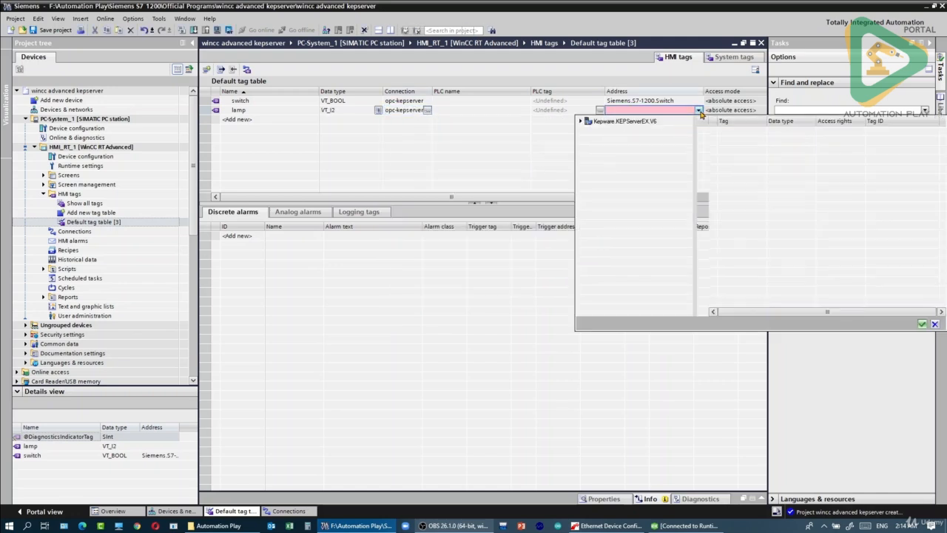
pyautogui.click(646, 122)
pyautogui.doubleClick(645, 122)
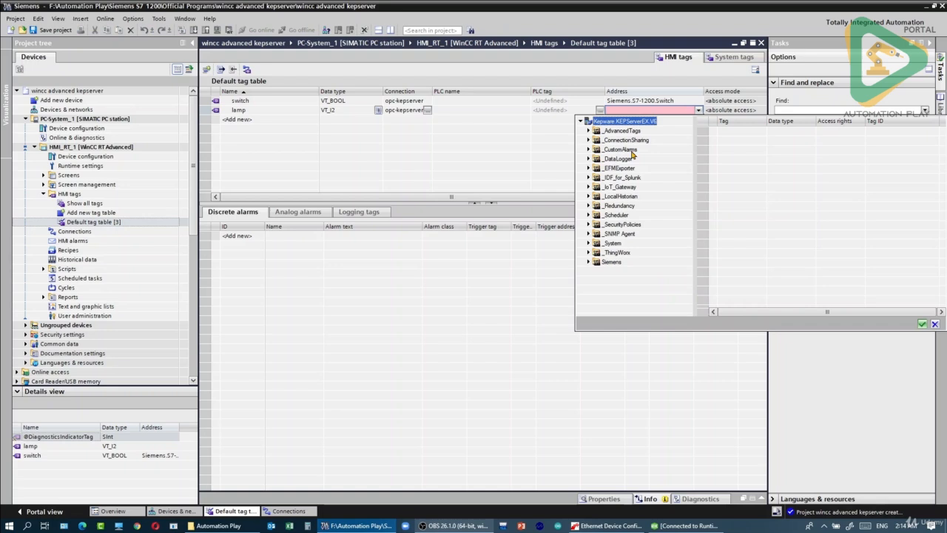
pyautogui.doubleClick(618, 263)
pyautogui.doubleClick(619, 290)
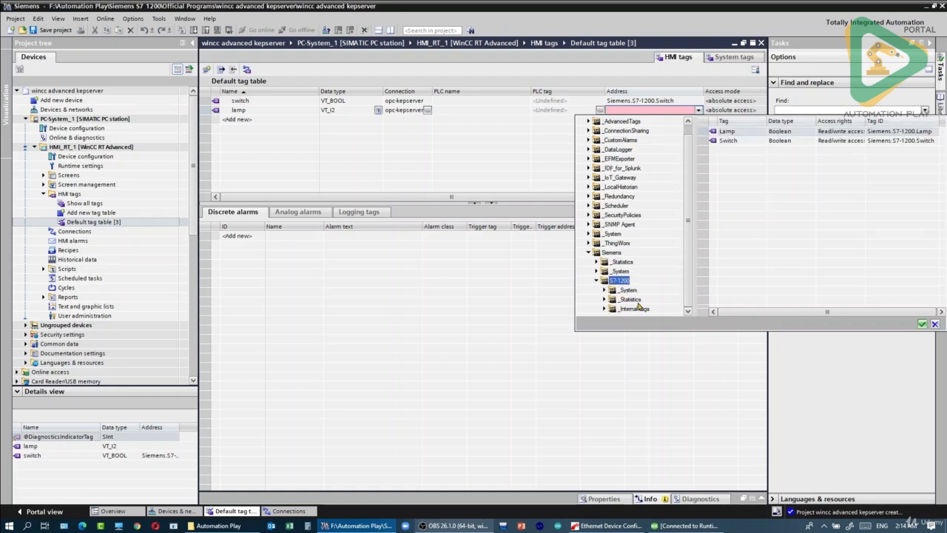
pyautogui.doubleClick(744, 135)
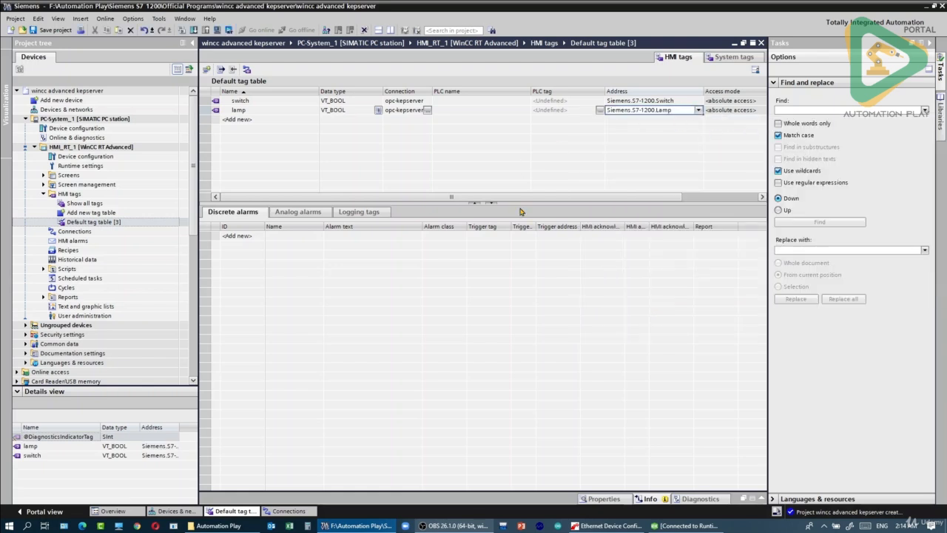
# - Add a new screen under HMI_RT_1's screens and place a Switch element on it
pyautogui.click(127, 177)
pyautogui.doubleClick(127, 177)
pyautogui.click(111, 184)
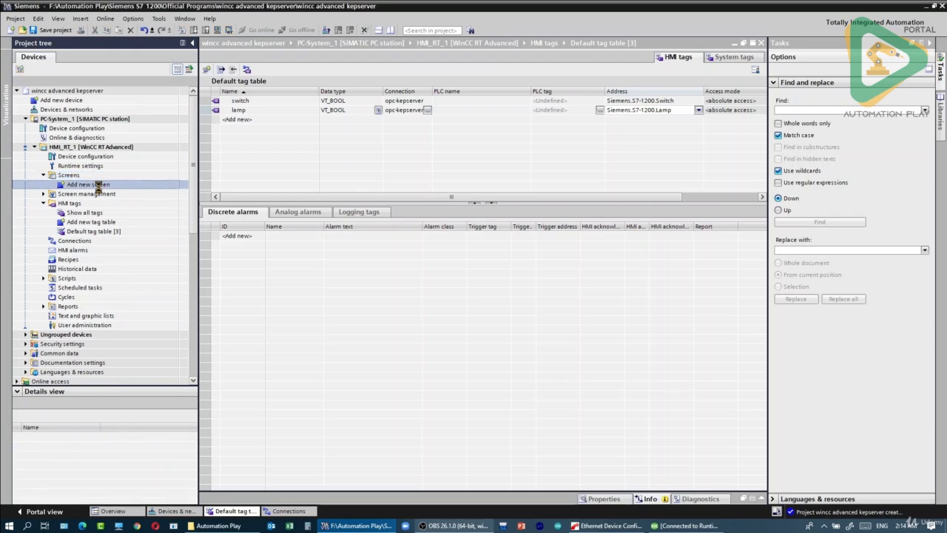
pyautogui.doubleClick(99, 184)
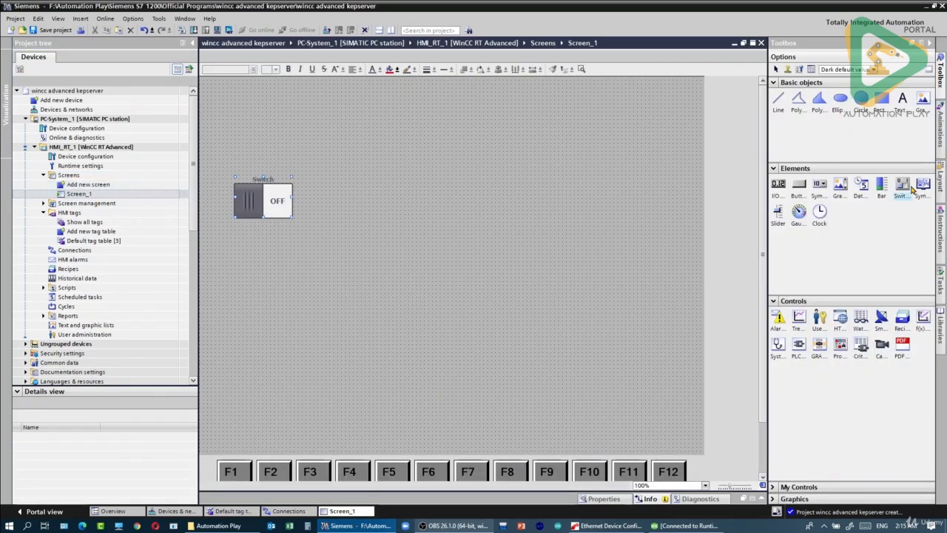
# - Place the PlotLight_Round_G pilot light from the Buttons-and-Switches global library next to the switch and enlarge it slightly
pyautogui.click(939, 337)
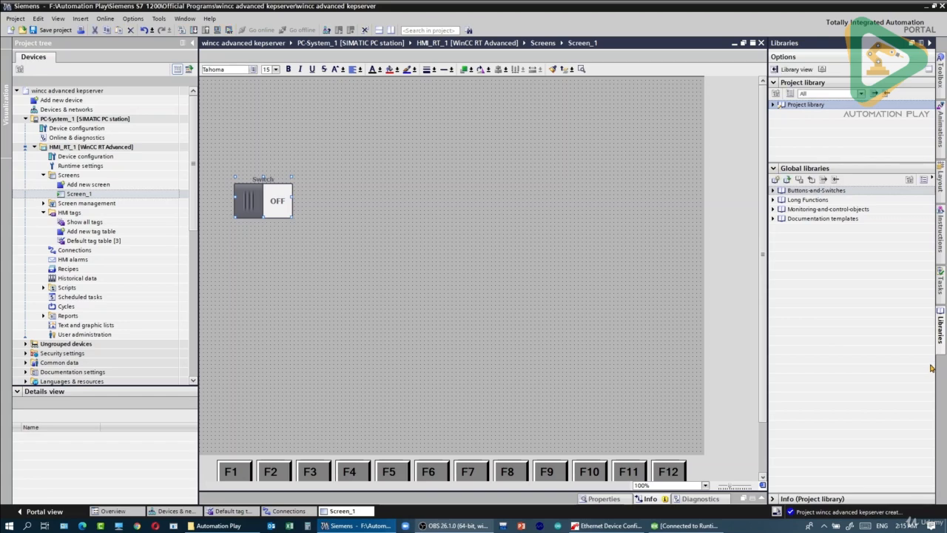
pyautogui.click(817, 190)
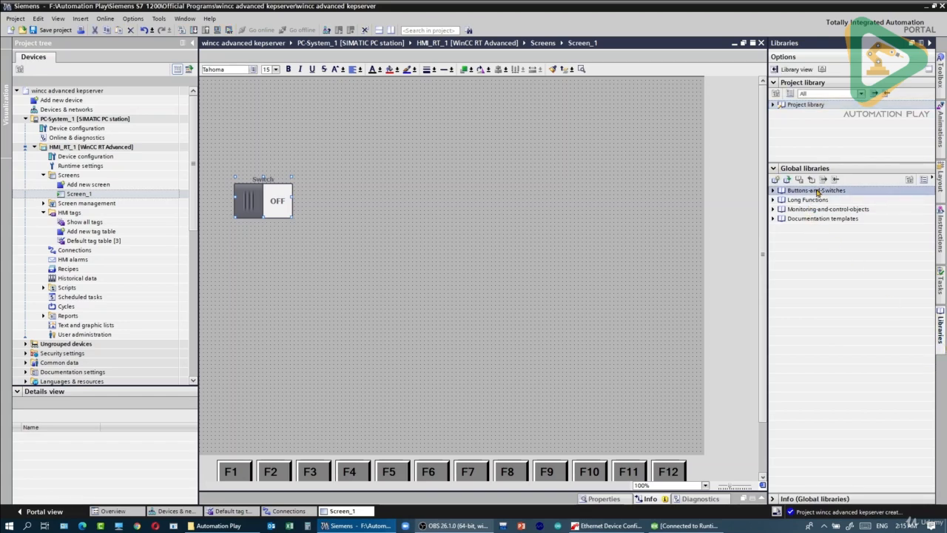
pyautogui.doubleClick(782, 191)
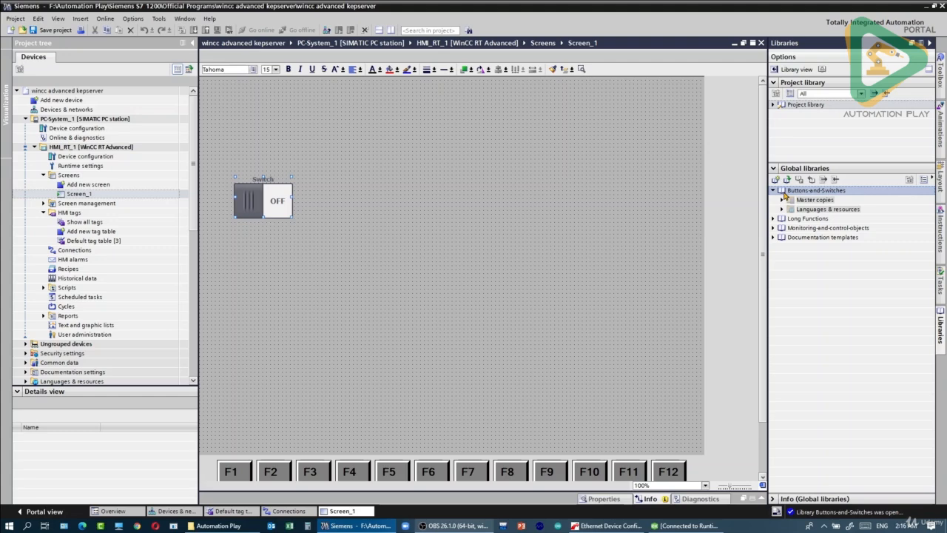
pyautogui.doubleClick(787, 199)
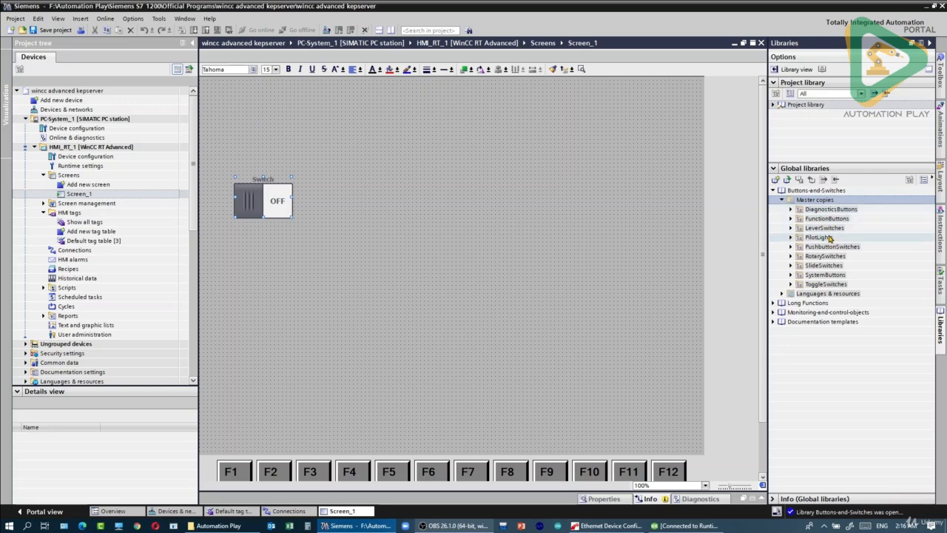
pyautogui.doubleClick(829, 238)
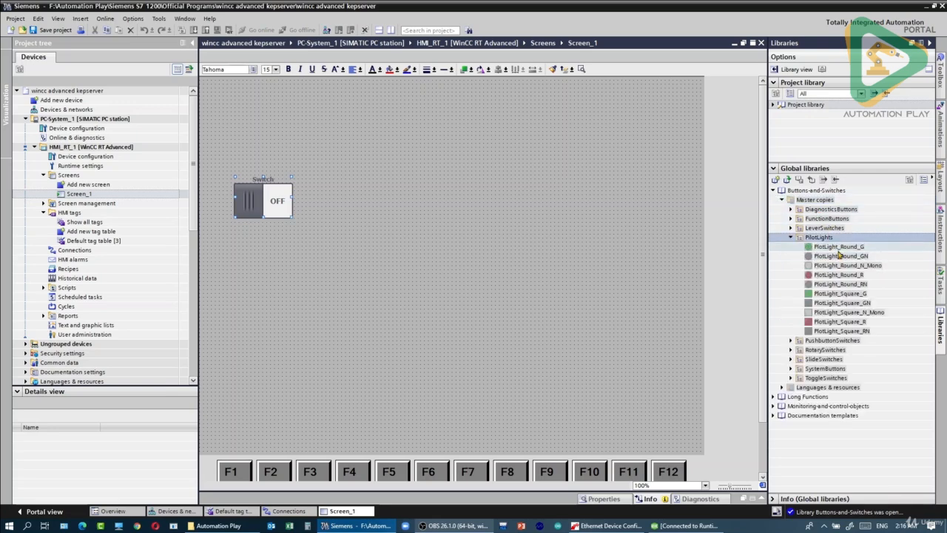
pyautogui.click(838, 249)
pyautogui.moveTo(839, 254); pyautogui.dragTo(454, 207)
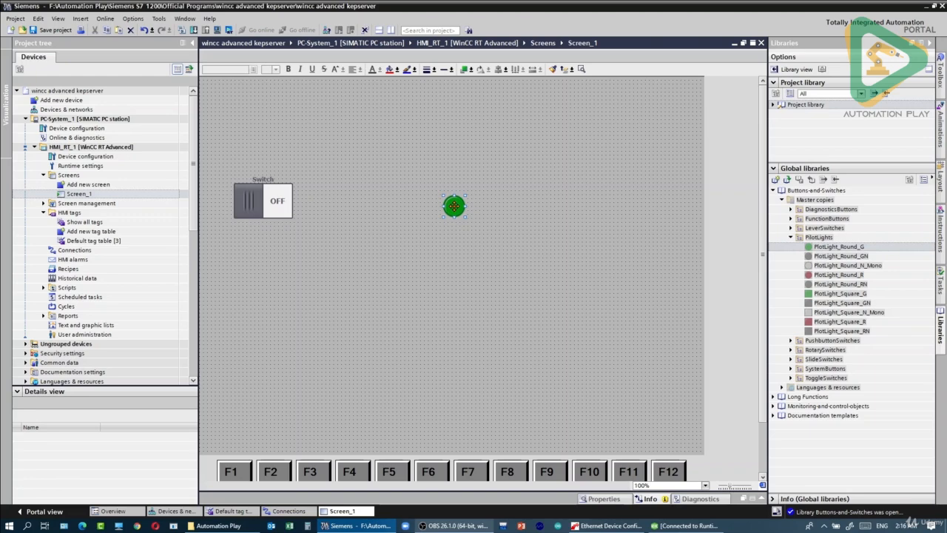
pyautogui.moveTo(451, 209); pyautogui.dragTo(327, 200)
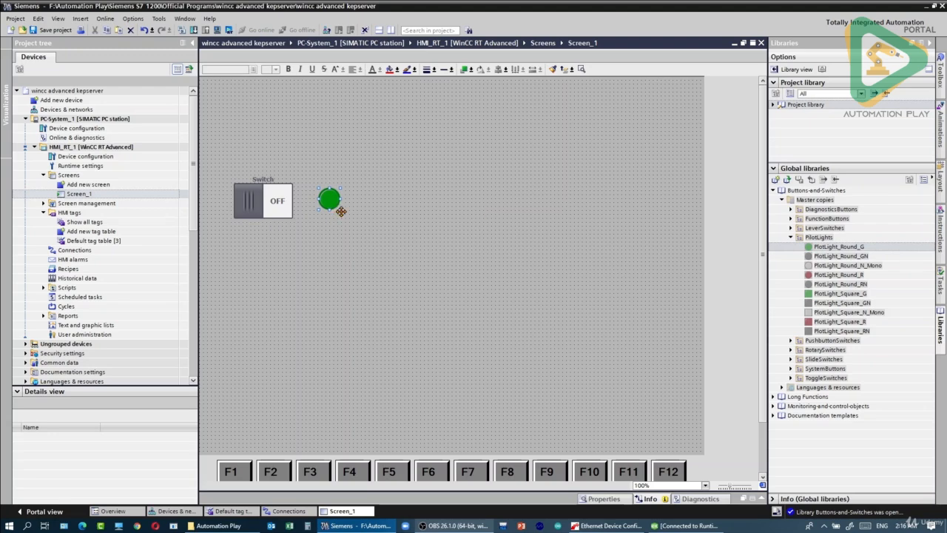
pyautogui.moveTo(340, 212); pyautogui.dragTo(348, 216)
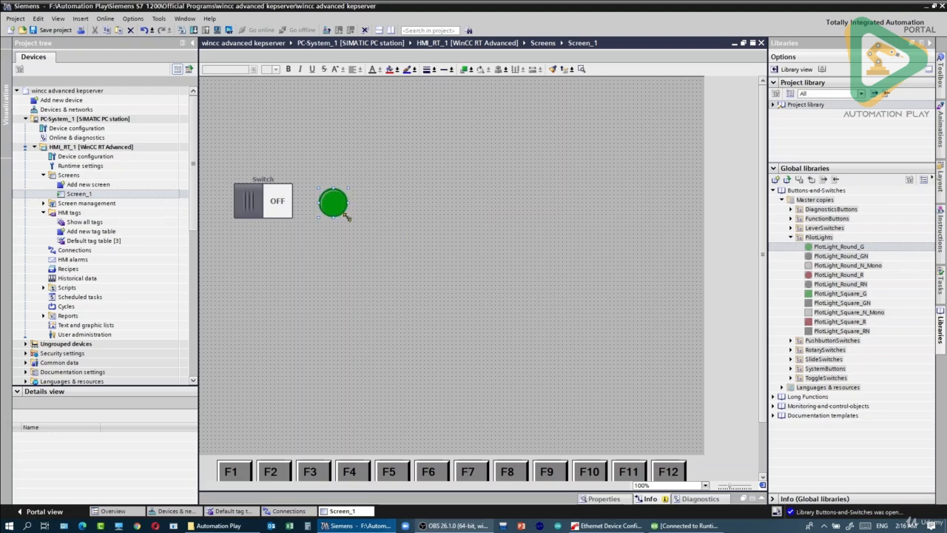
# - Link the switch element on Screen_1 to the HMI tag switch as its process tag
pyautogui.click(290, 201)
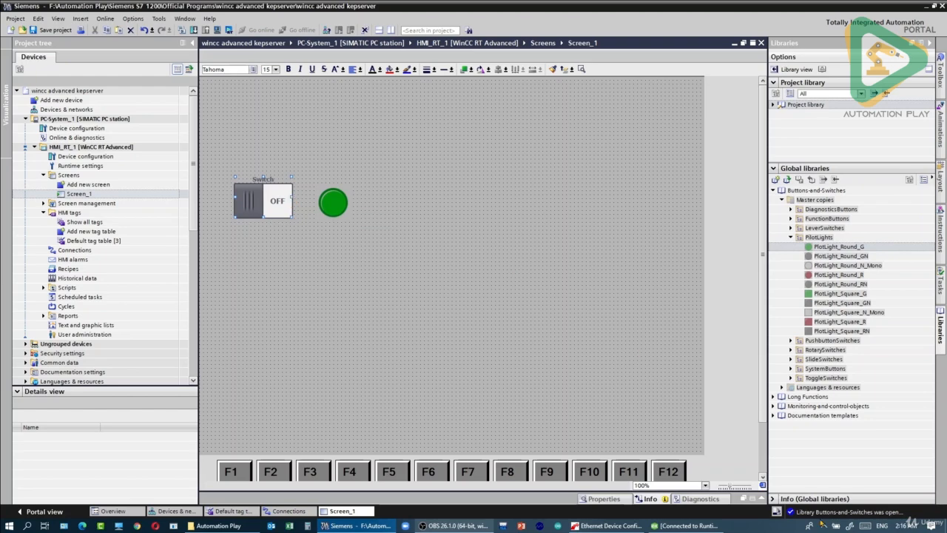
pyautogui.click(762, 498)
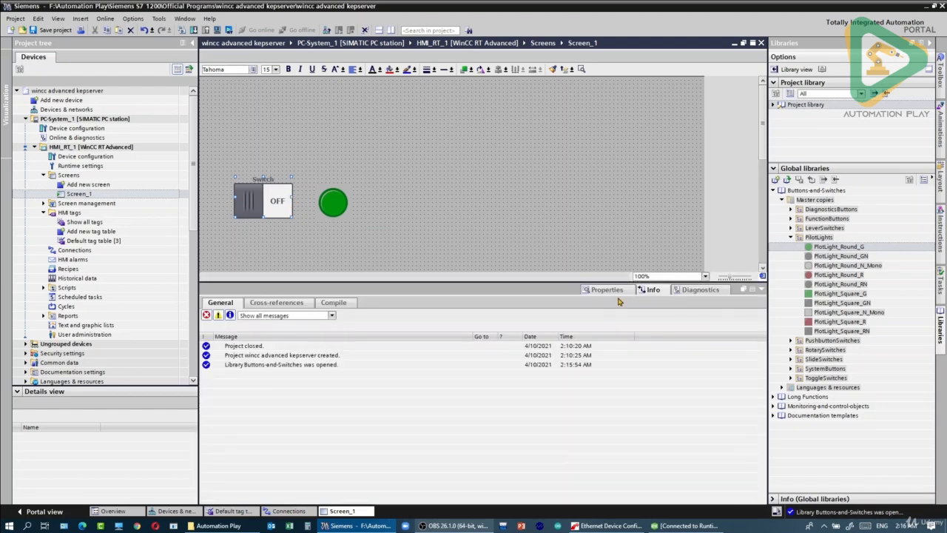
pyautogui.click(615, 291)
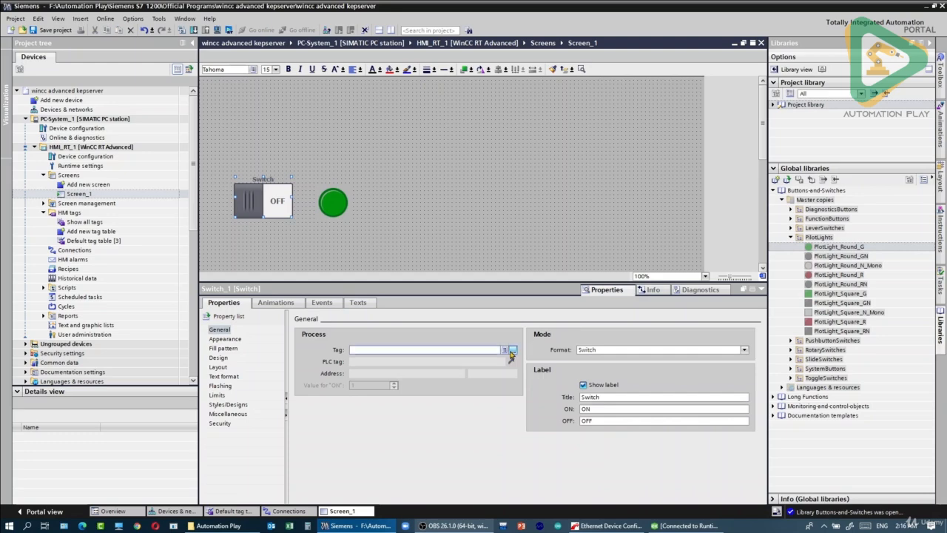
pyautogui.click(510, 352)
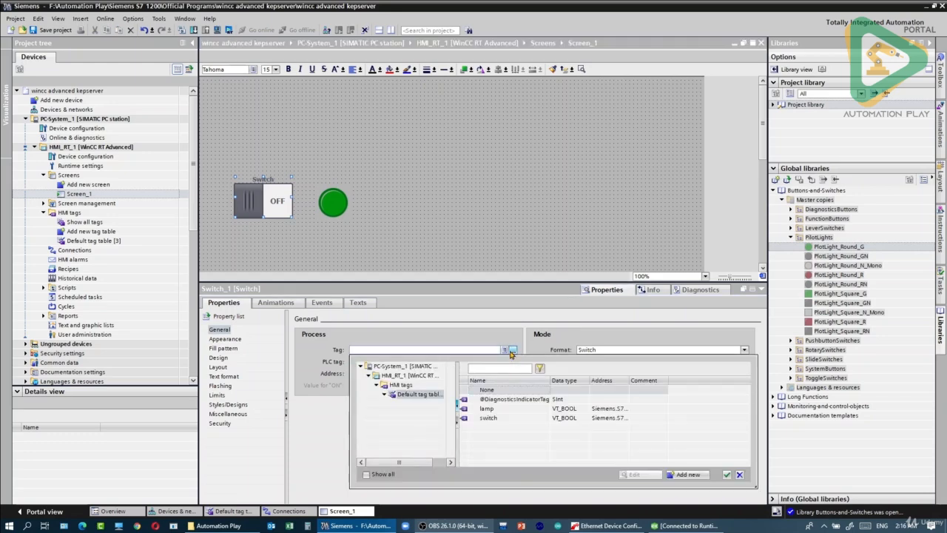
pyautogui.doubleClick(500, 417)
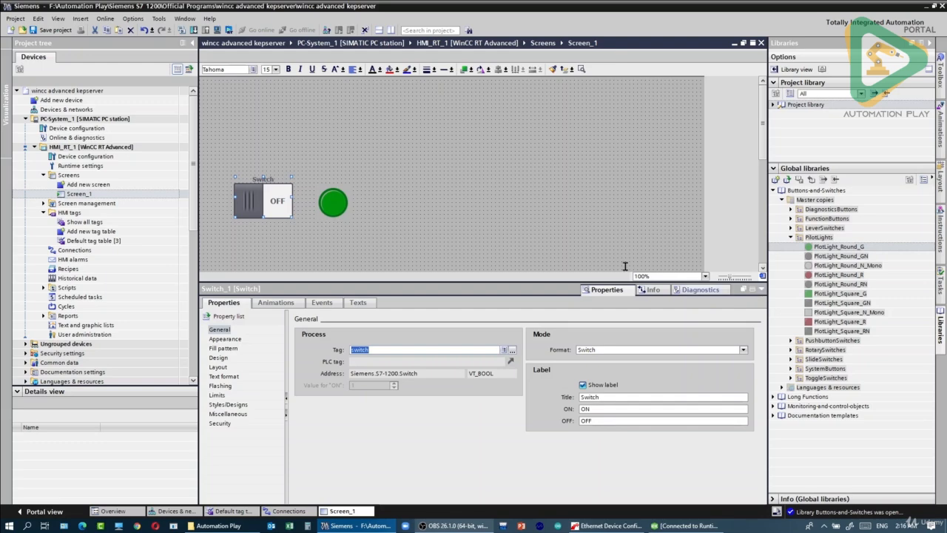
# - Link the green pilot light on Screen_1 to the HMI tag lamp as its process tag
pyautogui.click(339, 194)
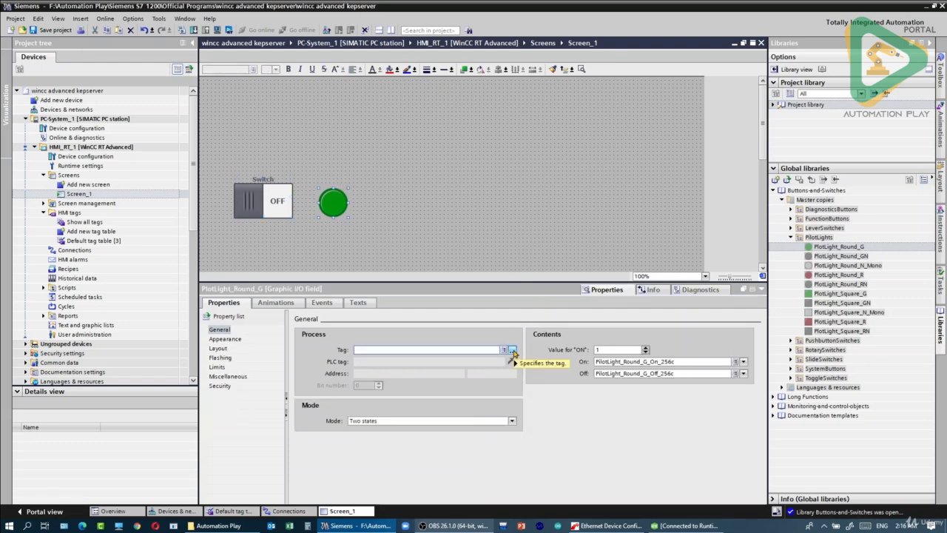
pyautogui.click(511, 349)
pyautogui.doubleClick(491, 408)
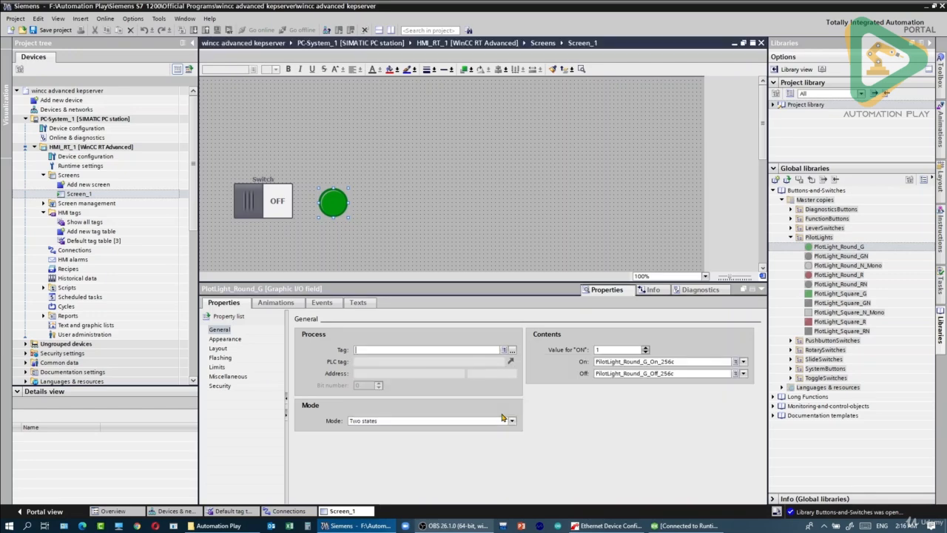
pyautogui.click(762, 290)
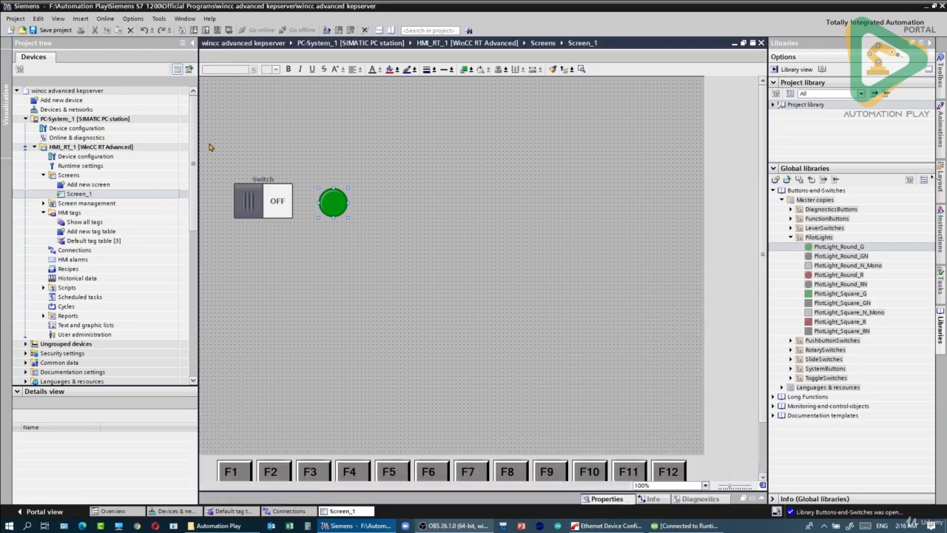
# - Disable full-screen mode in HMI_RT_1's runtime settings and start WinCC Runtime Advanced with Screen_1
pyautogui.click(145, 148)
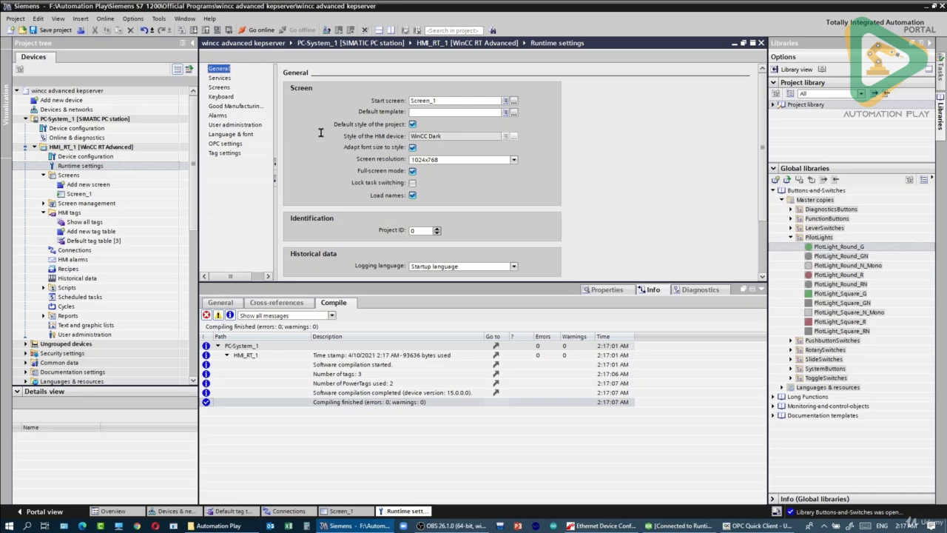
pyautogui.click(412, 171)
pyautogui.doubleClick(82, 194)
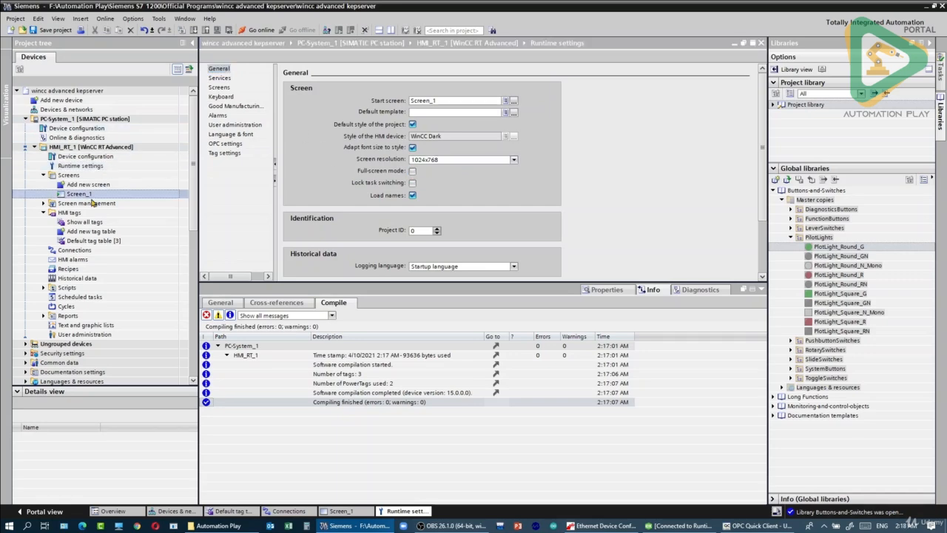
pyautogui.click(218, 31)
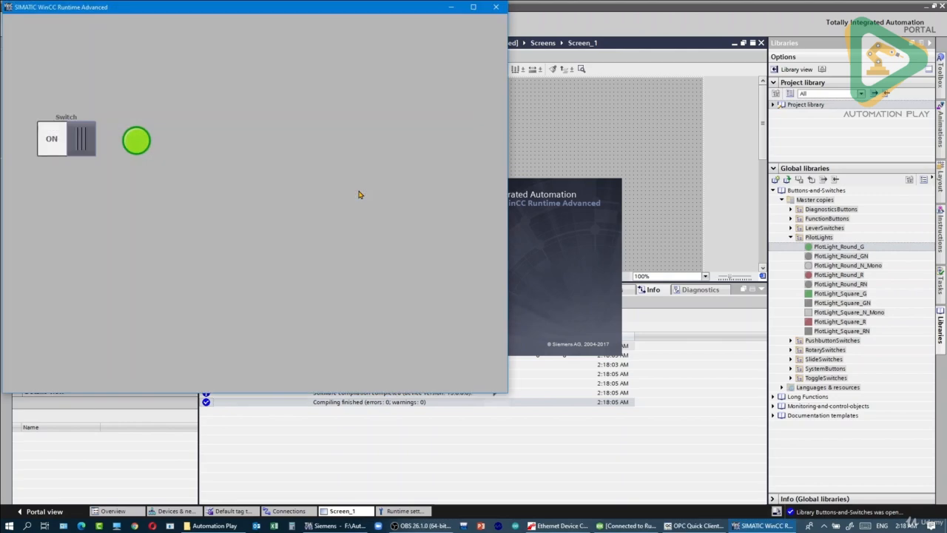
pyautogui.click(629, 525)
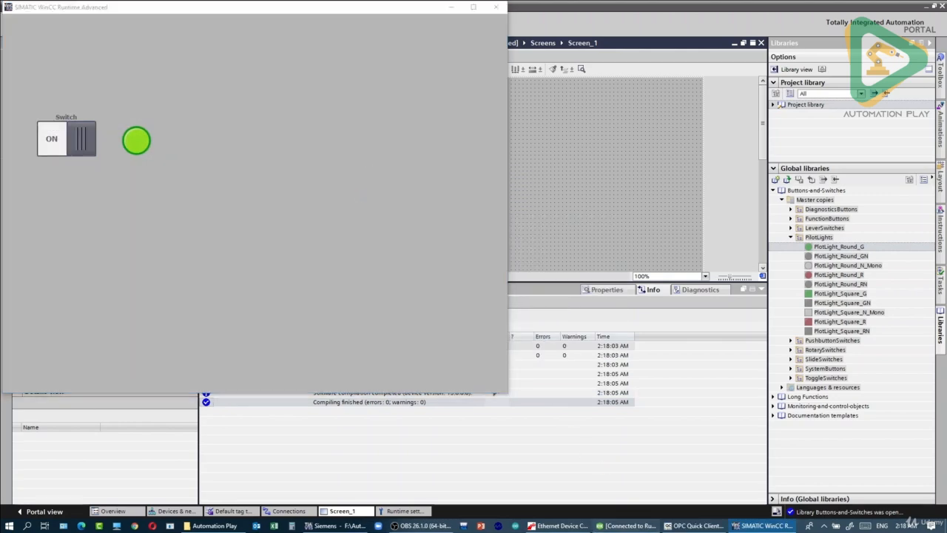
pyautogui.moveTo(578, 251); pyautogui.dragTo(545, 74)
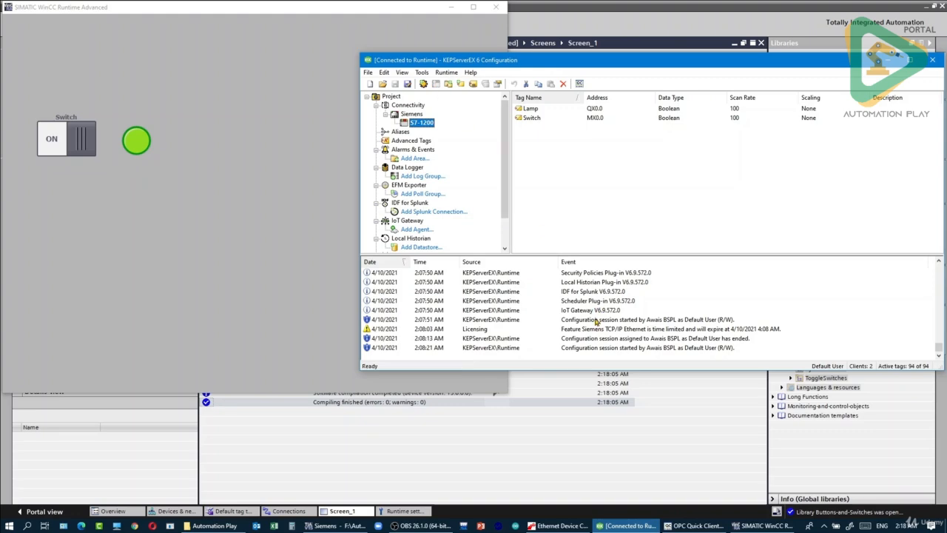
pyautogui.click(629, 525)
# - Switch to OPC Quick Client, arrange its Siemens.S7-1200 item values beside the runtime window, and return to the runtime
pyautogui.click(688, 525)
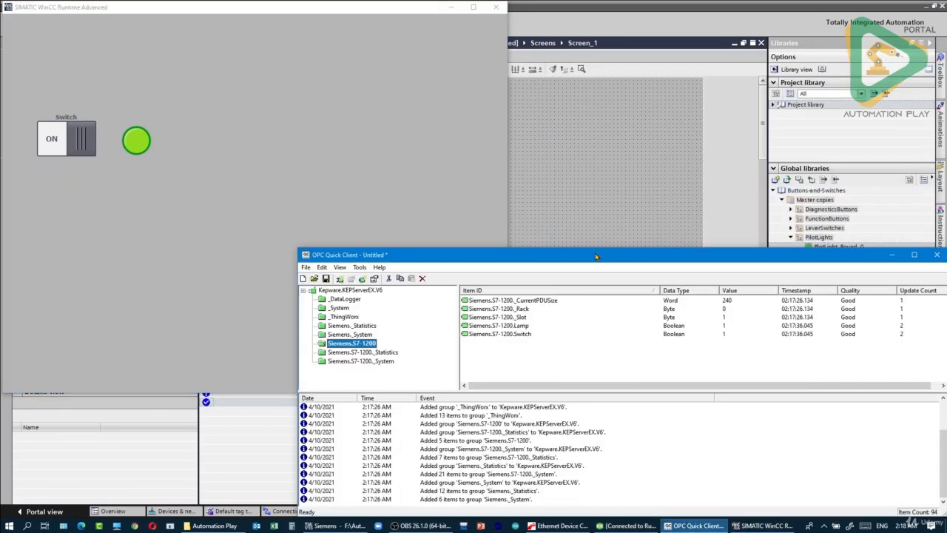
pyautogui.moveTo(596, 256); pyautogui.dragTo(614, 54)
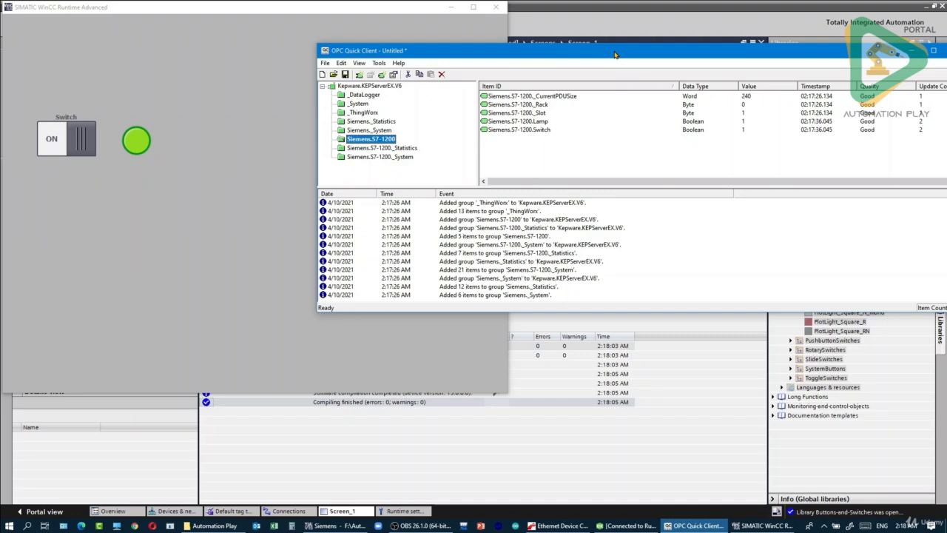
pyautogui.click(277, 64)
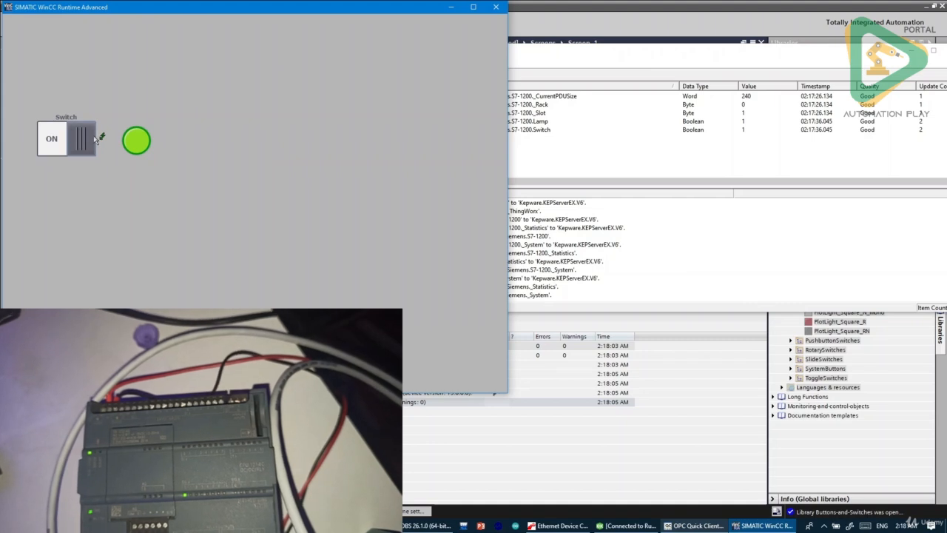
# - Toggle the runtime switch off and on several times to test the lamp, the OPC values and the PLC output
pyautogui.click(63, 144)
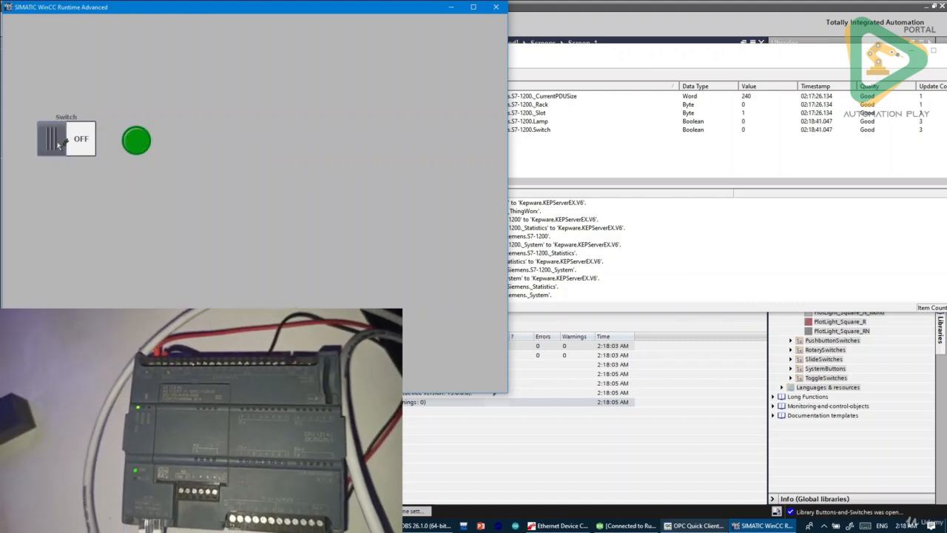
pyautogui.click(81, 140)
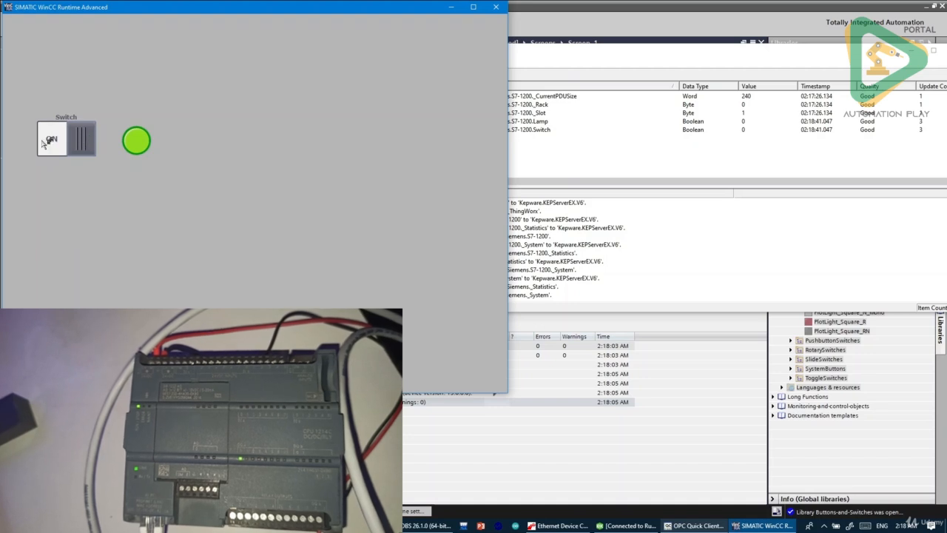
pyautogui.click(46, 141)
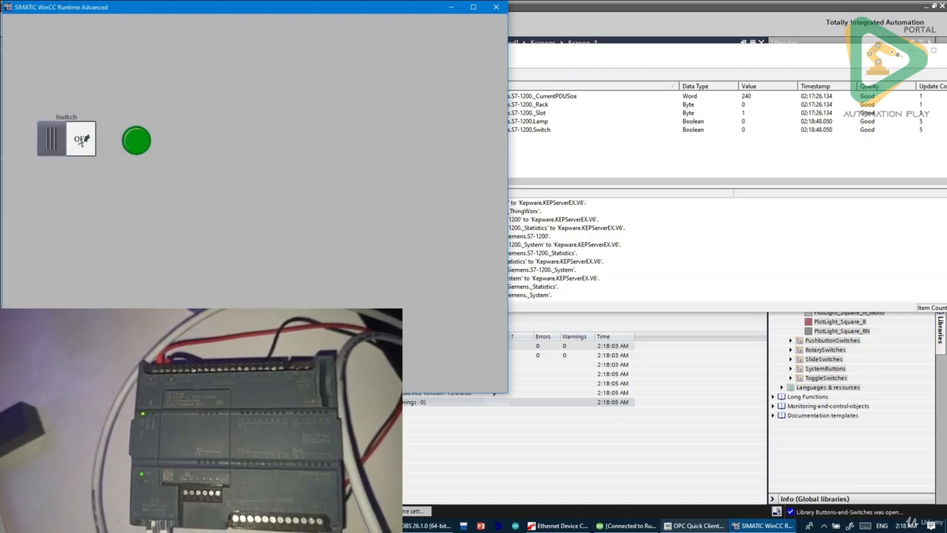
pyautogui.click(82, 142)
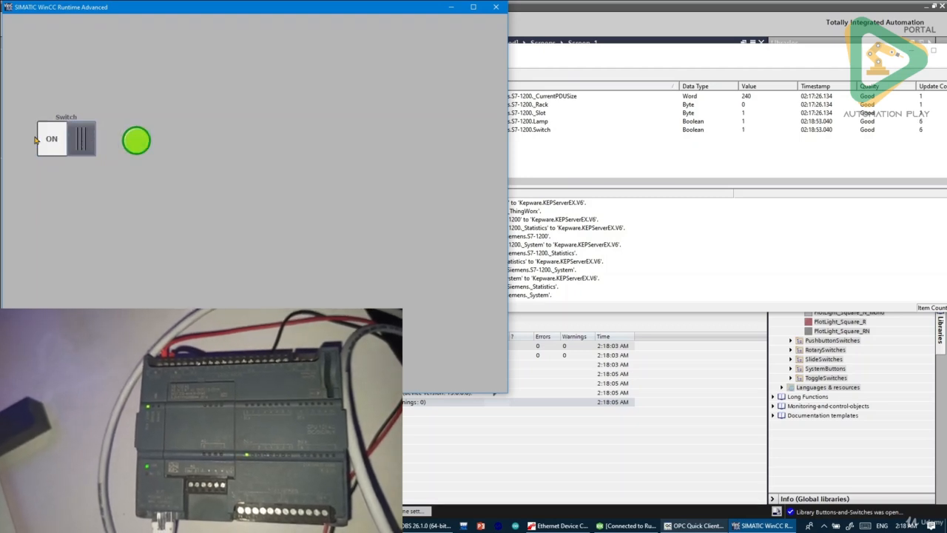
pyautogui.click(56, 138)
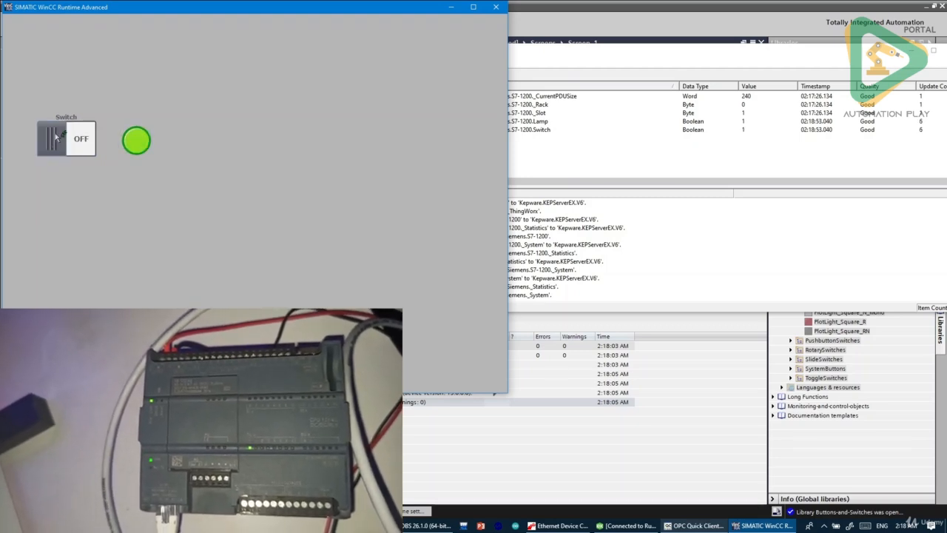